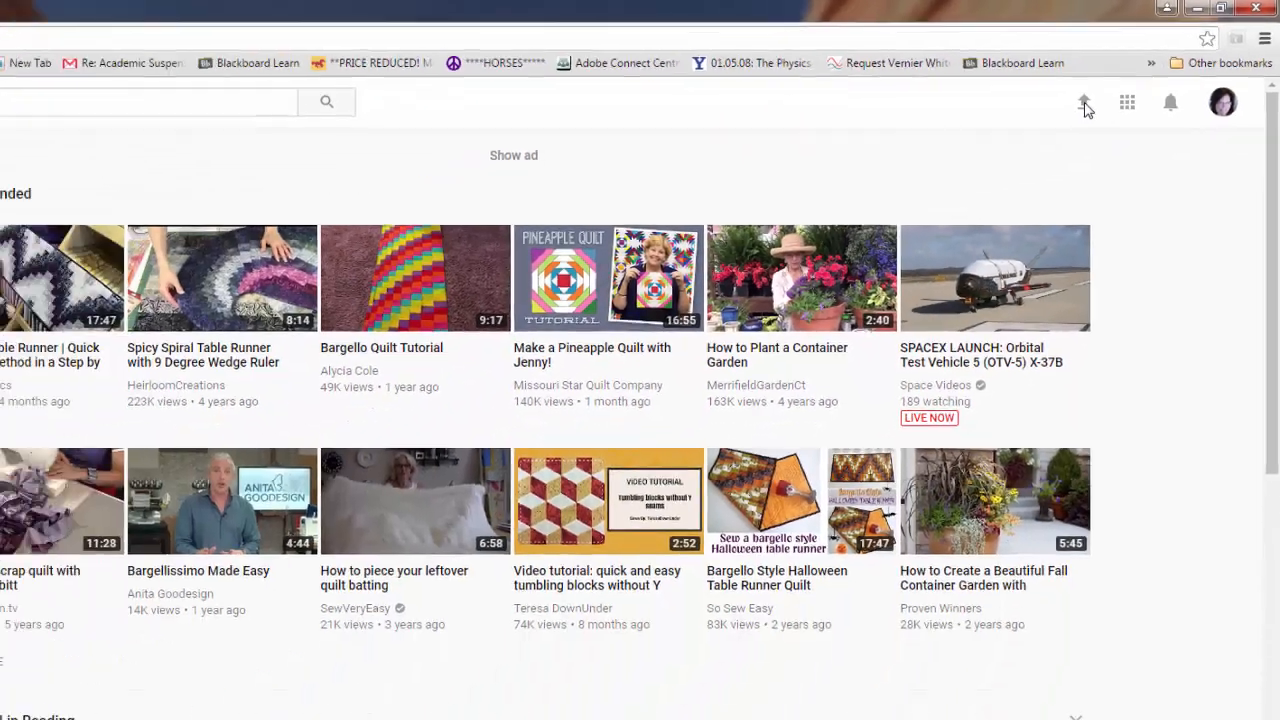
# Start a YouTube upload and choose the "color use" video file, browsing from the Desktop
pyautogui.click(935, 188)
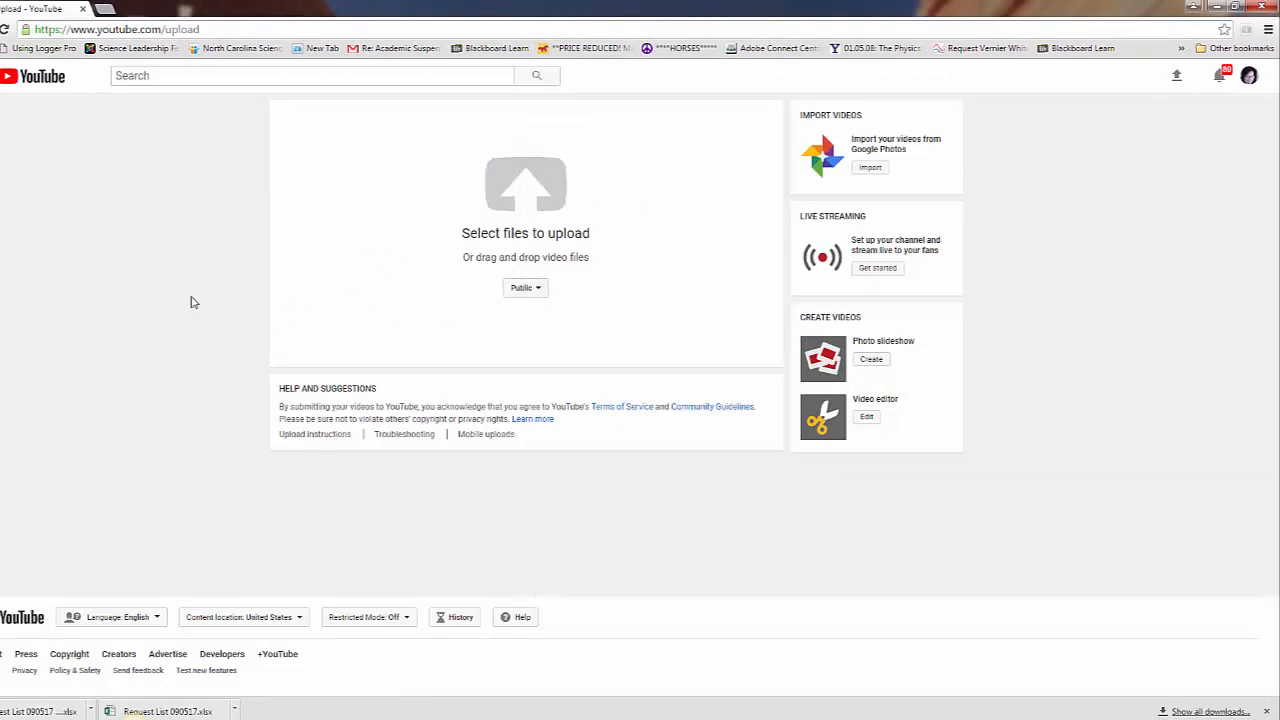
pyautogui.click(533, 188)
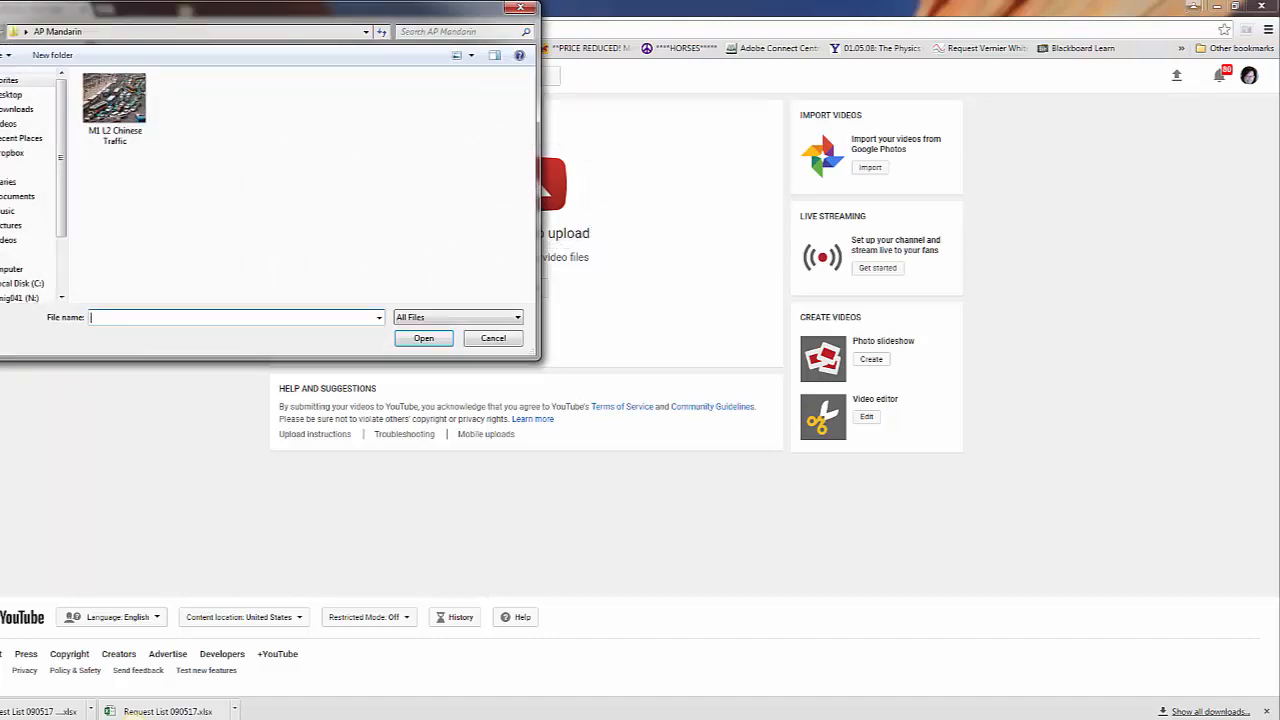
pyautogui.click(30, 96)
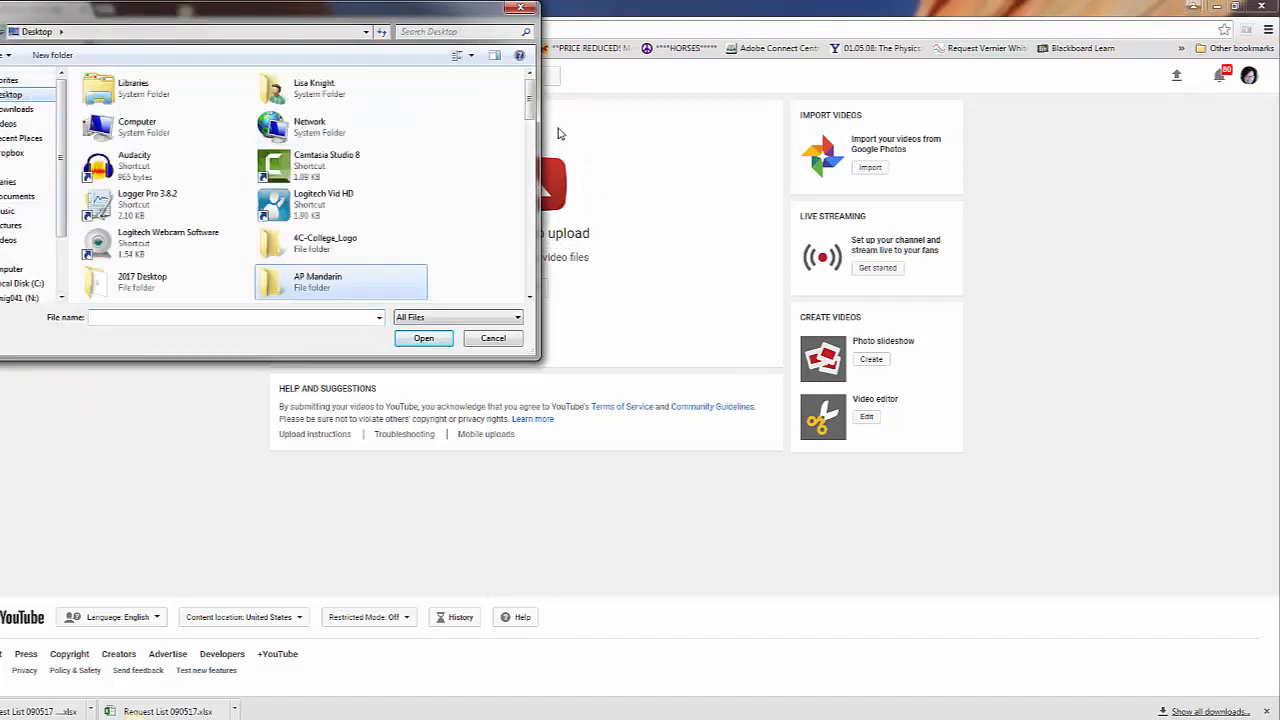
pyautogui.moveTo(521, 92); pyautogui.dragTo(528, 157)
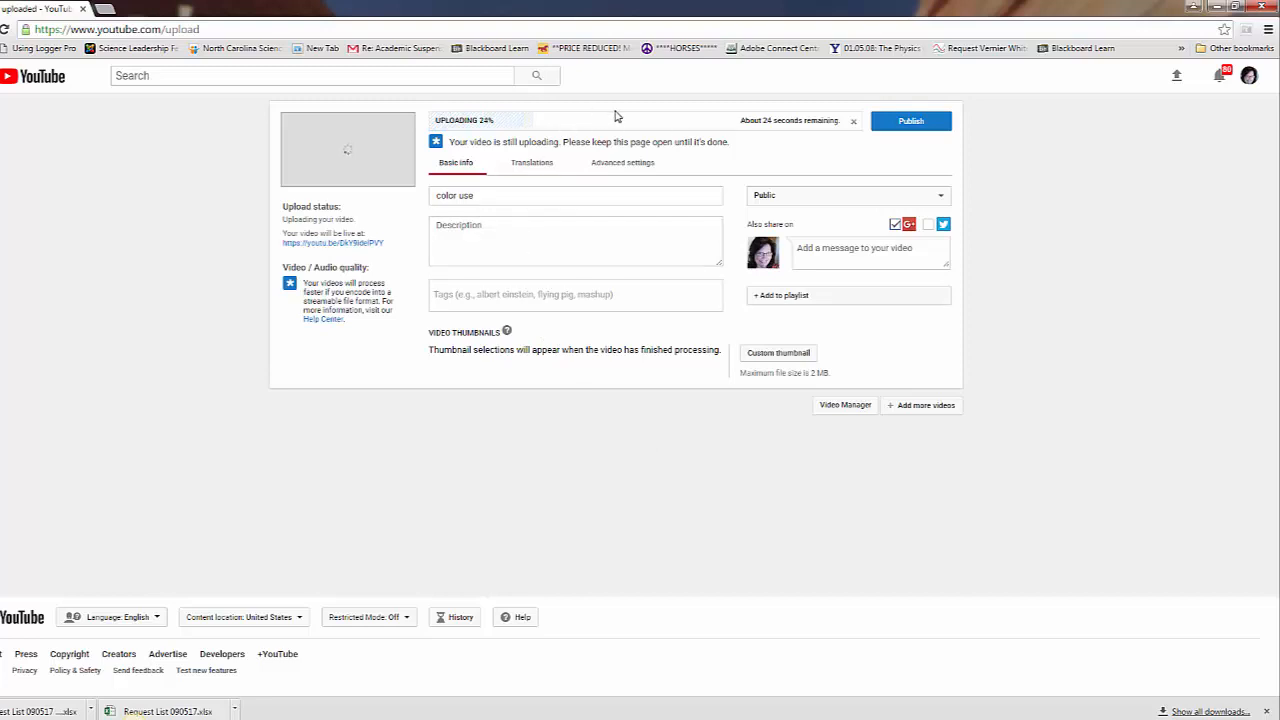
# Enter the video description "this video explains how to use color correctly."
pyautogui.click(509, 226)
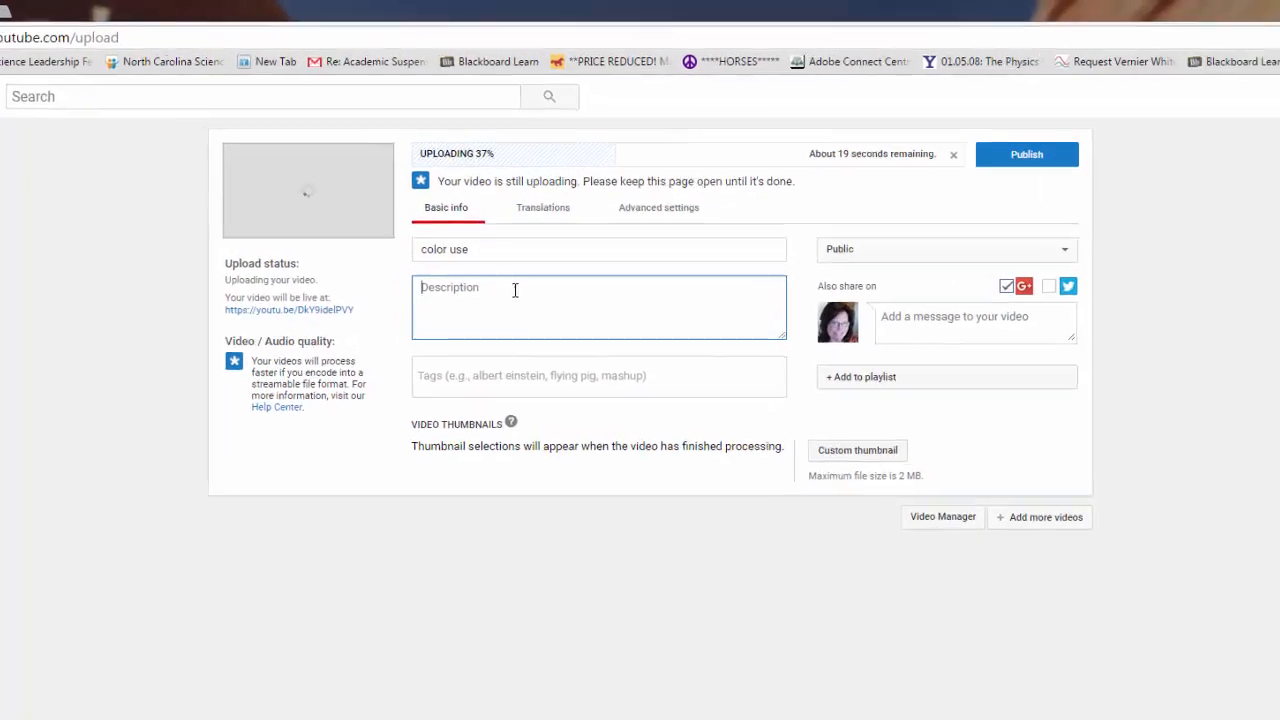
pyautogui.write('this video ')
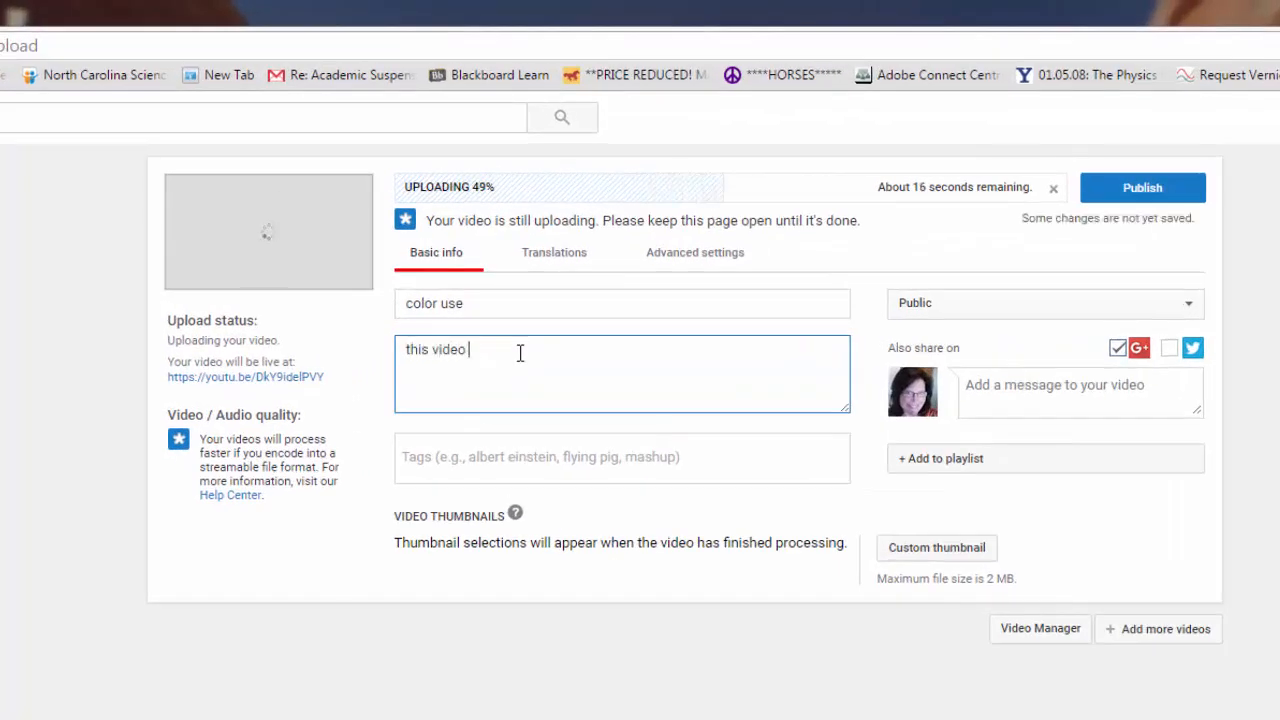
pyautogui.write('explains how to use coor')
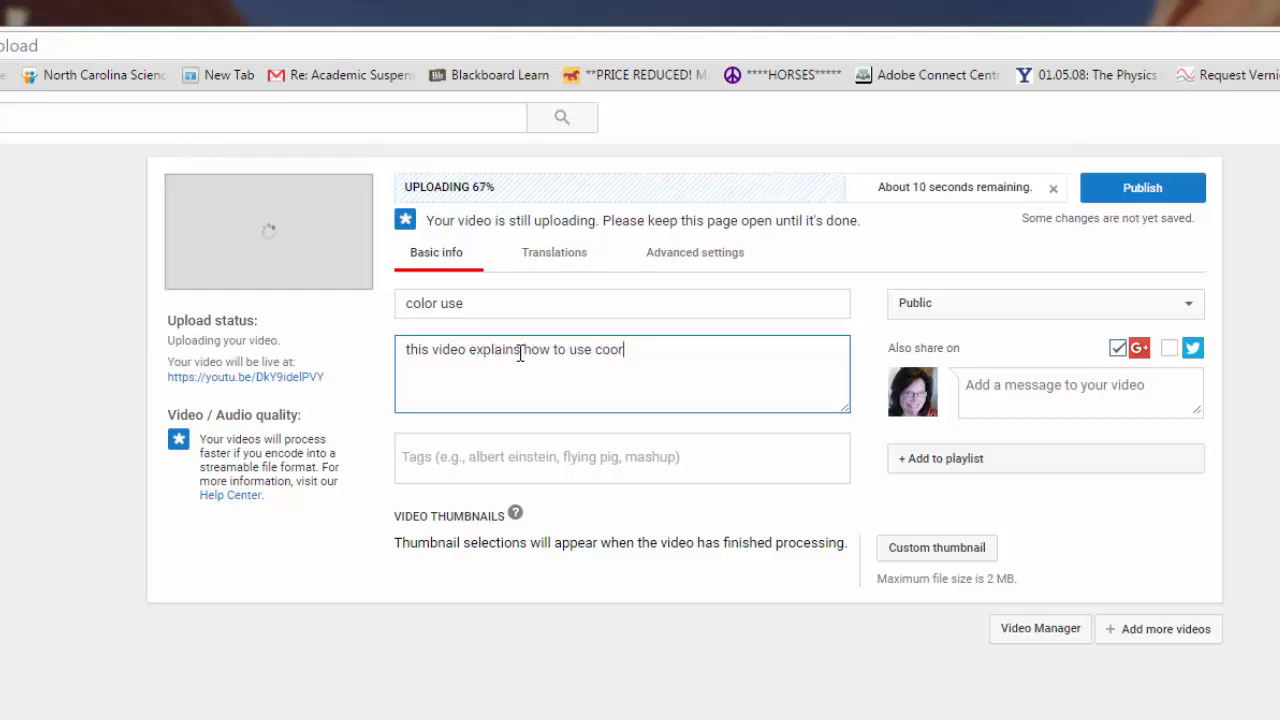
pyautogui.press('BackSpace')
pyautogui.press('BackSpace')
pyautogui.write('or c')
pyautogui.press('BackSpace')
pyautogui.write('lor correctl')
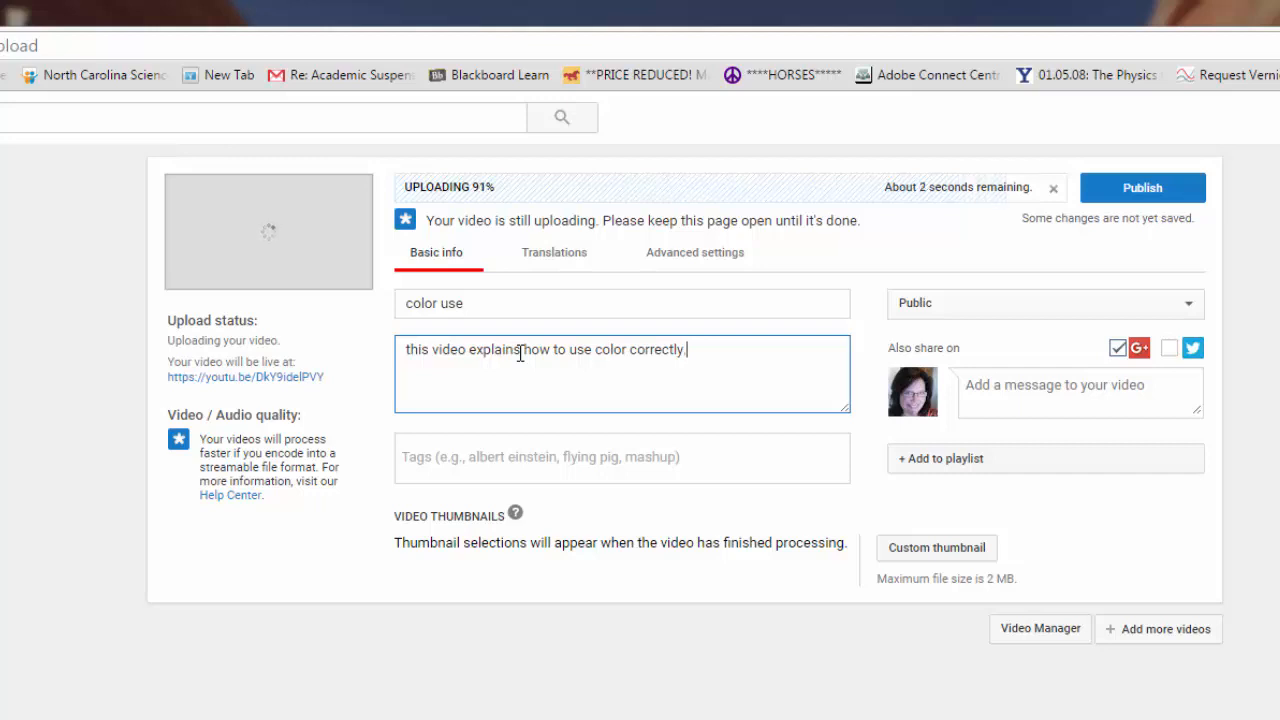
# Choose Public visibility for the uploaded video and publish it
pyautogui.click(1190, 306)
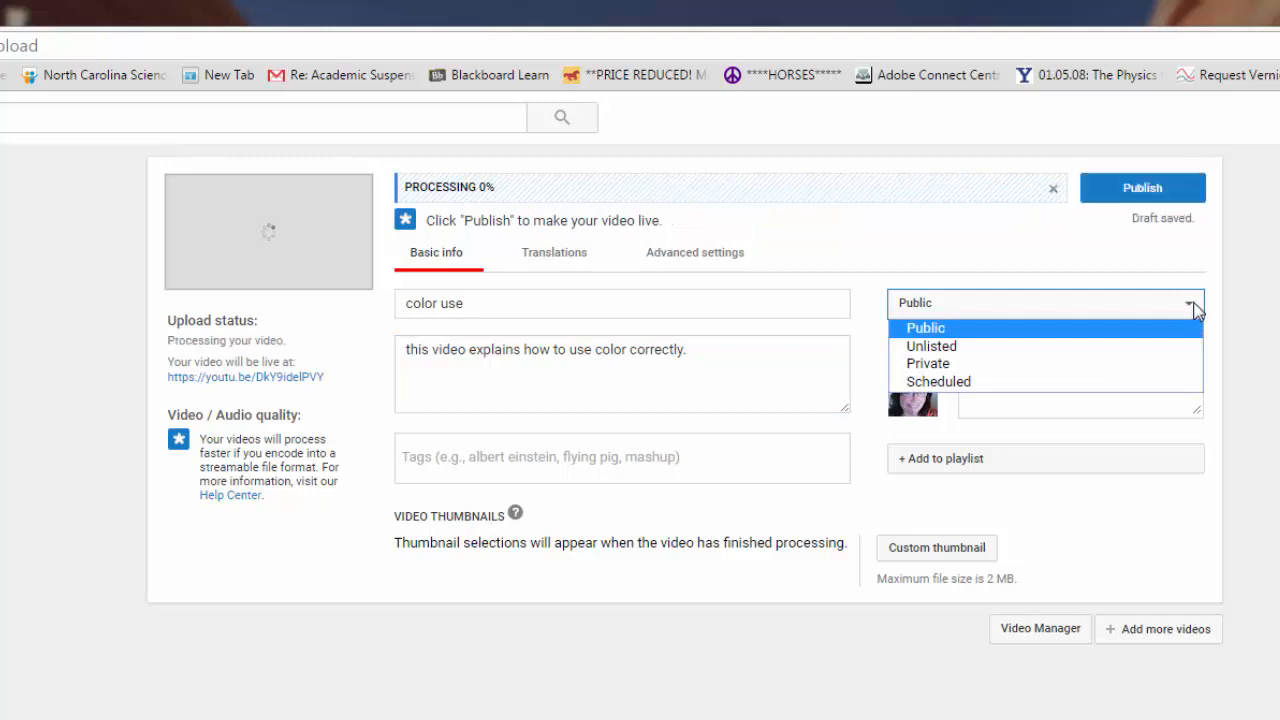
pyautogui.click(918, 308)
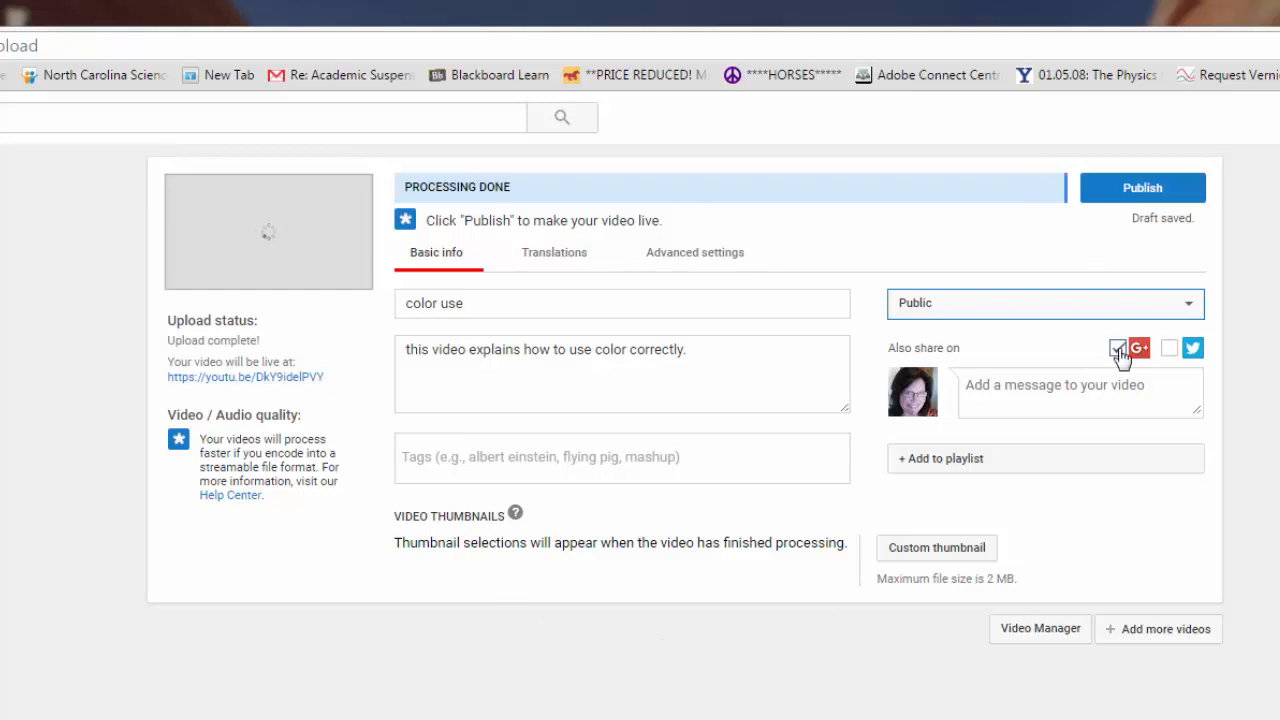
pyautogui.click(1156, 192)
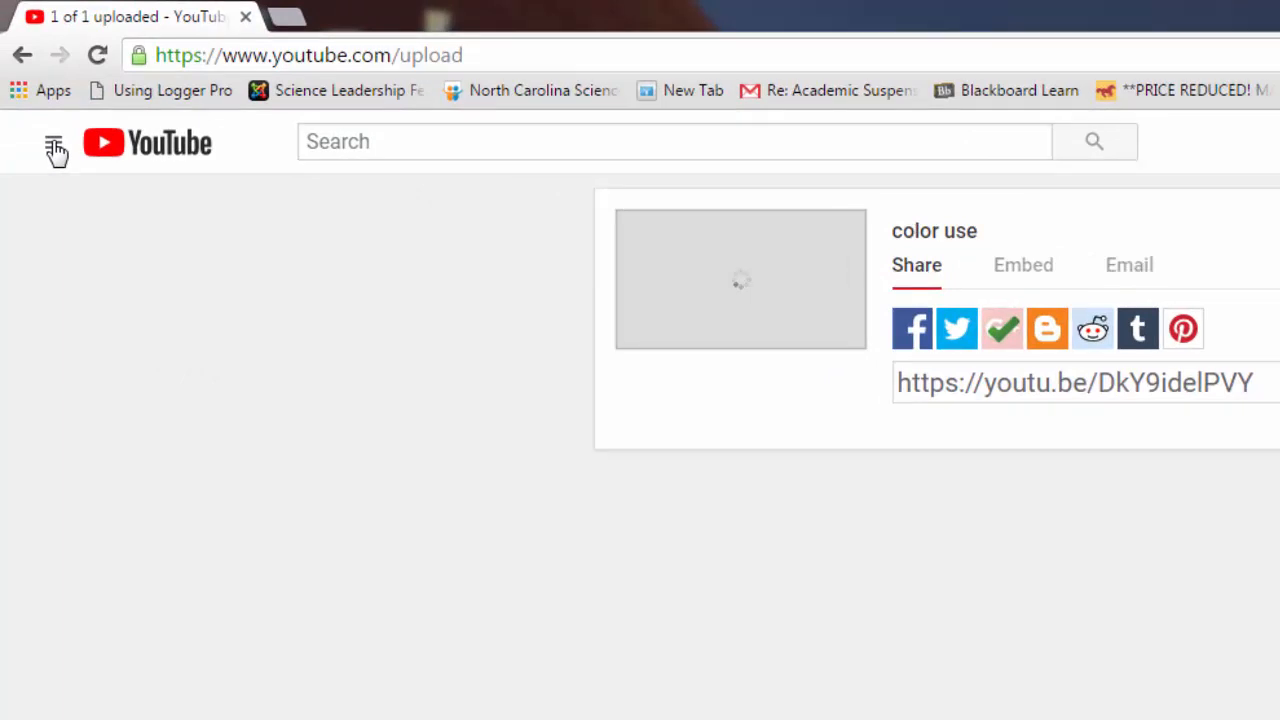
# Go to the account's own channel and open its Creator Studio video list
pyautogui.click(55, 148)
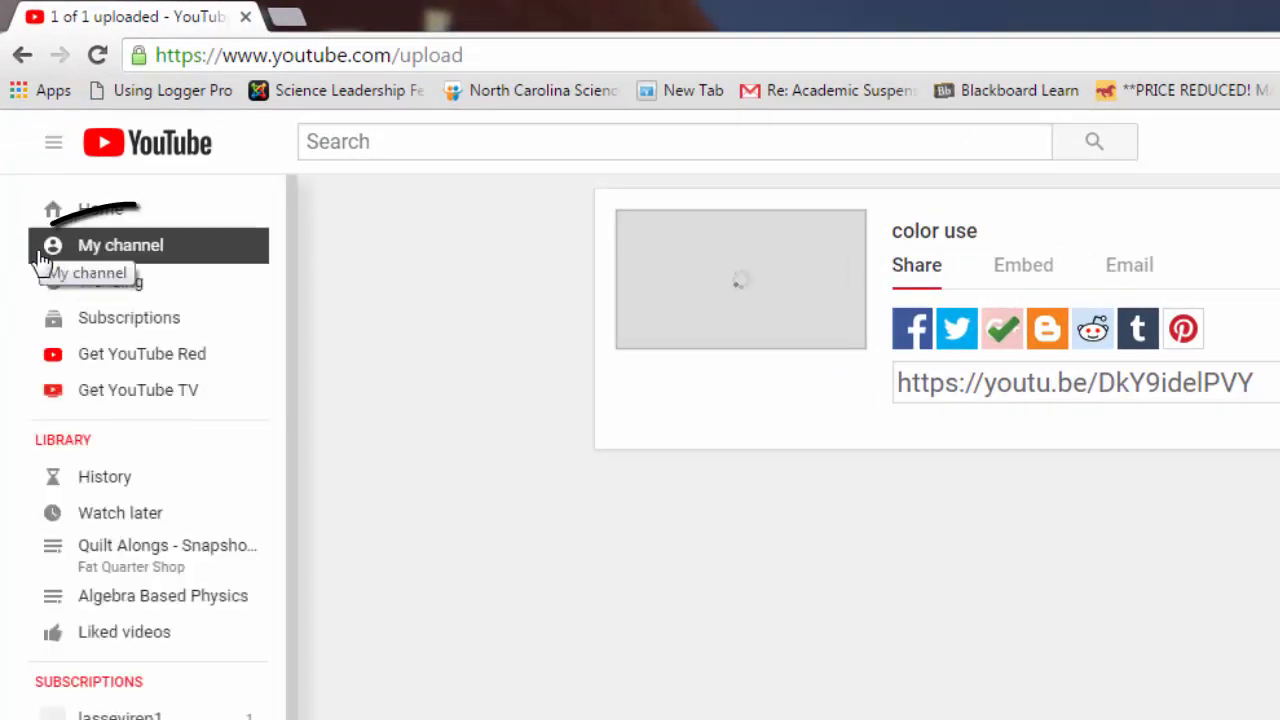
pyautogui.click(143, 254)
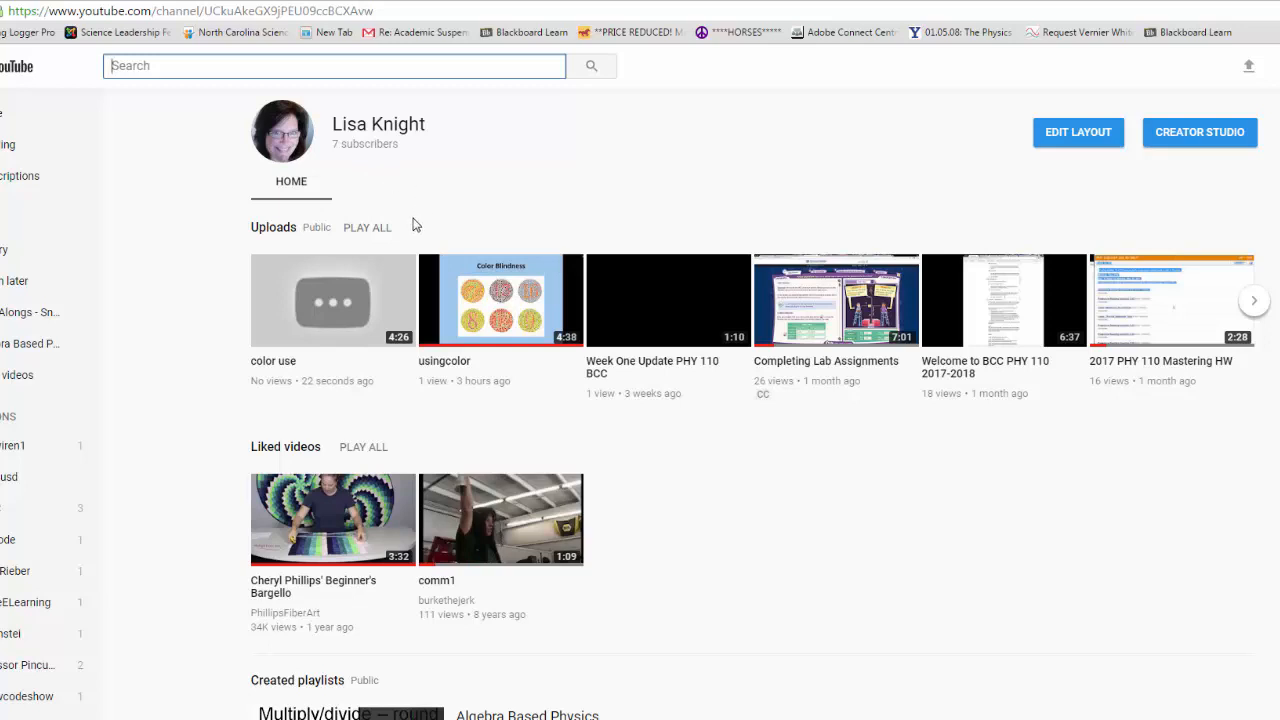
pyautogui.click(1225, 141)
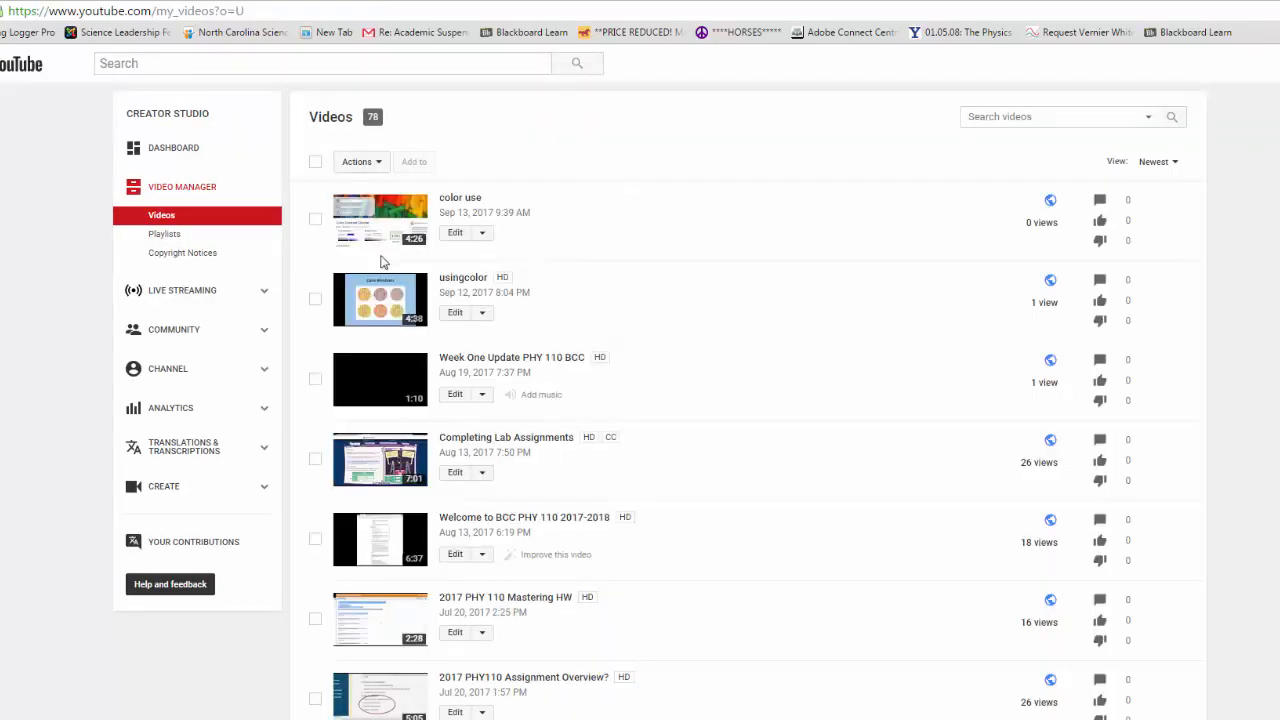
# Look through the uploaded videos and open the subtitles and closed captions settings of the "usingcolor" video
pyautogui.scroll(-2, 640, 250)
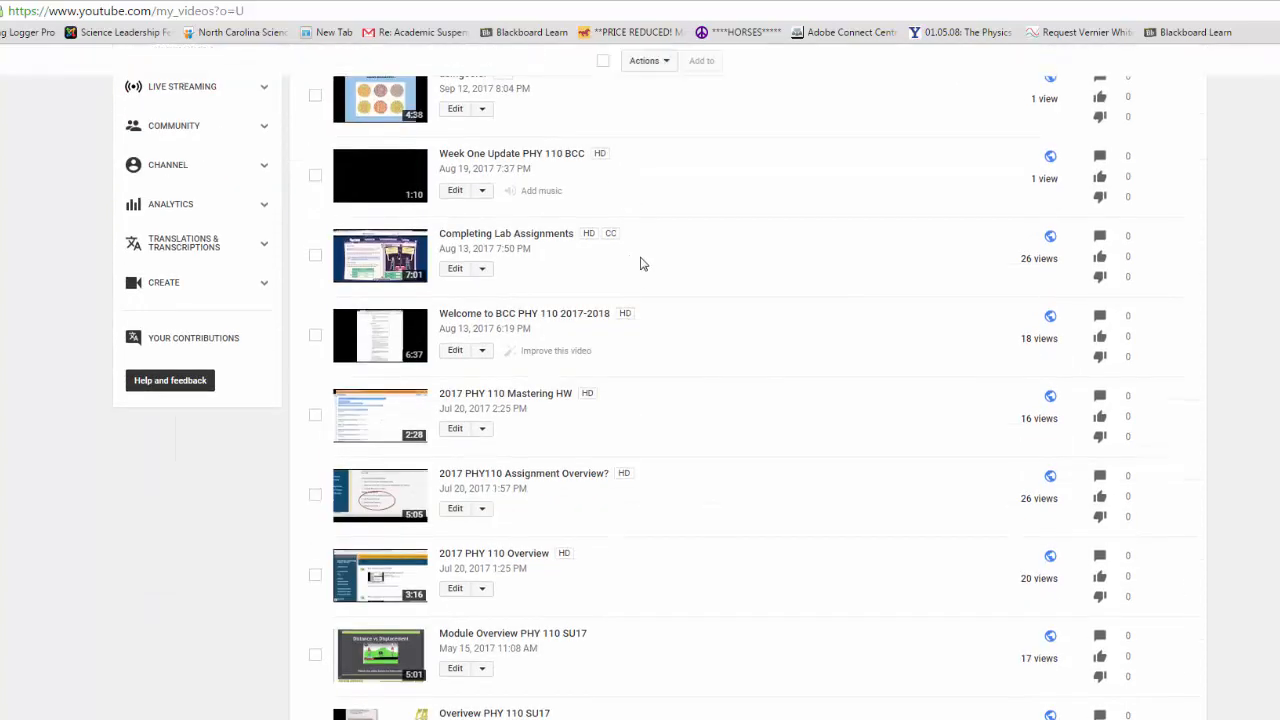
pyautogui.scroll(-10, 643, 263)
pyautogui.scroll(8, 649, 246)
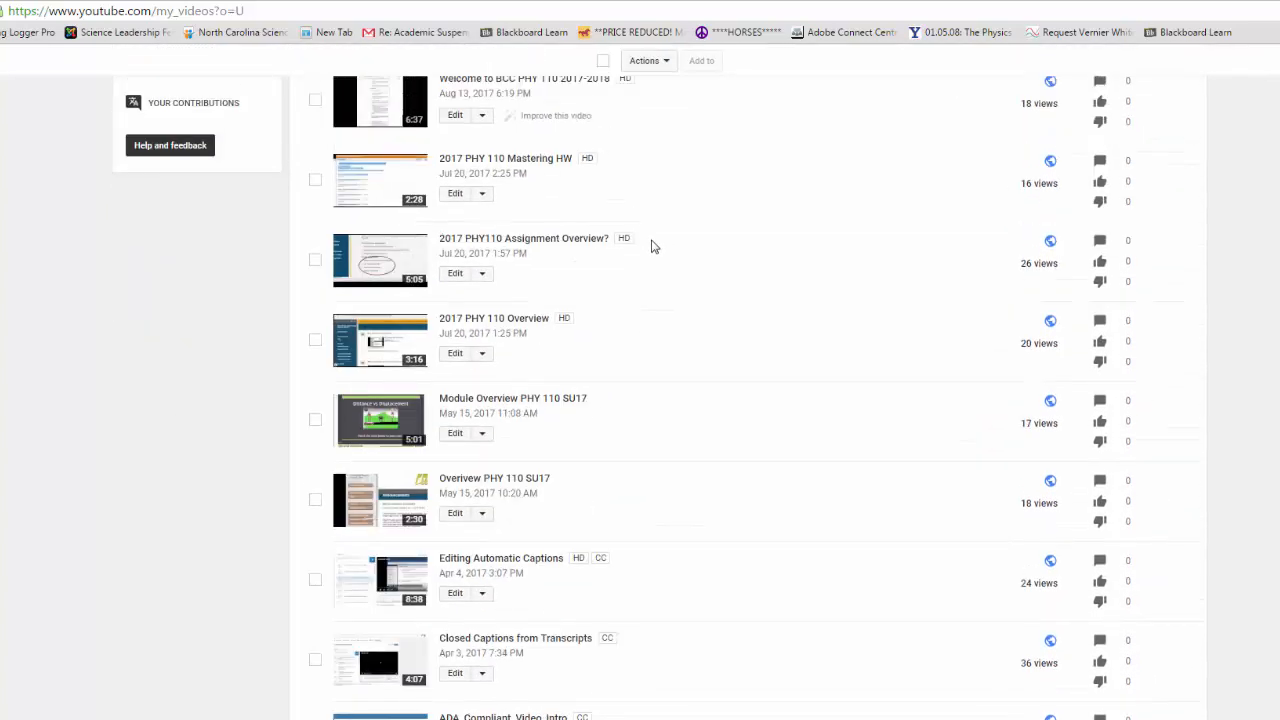
pyautogui.scroll(5, 651, 245)
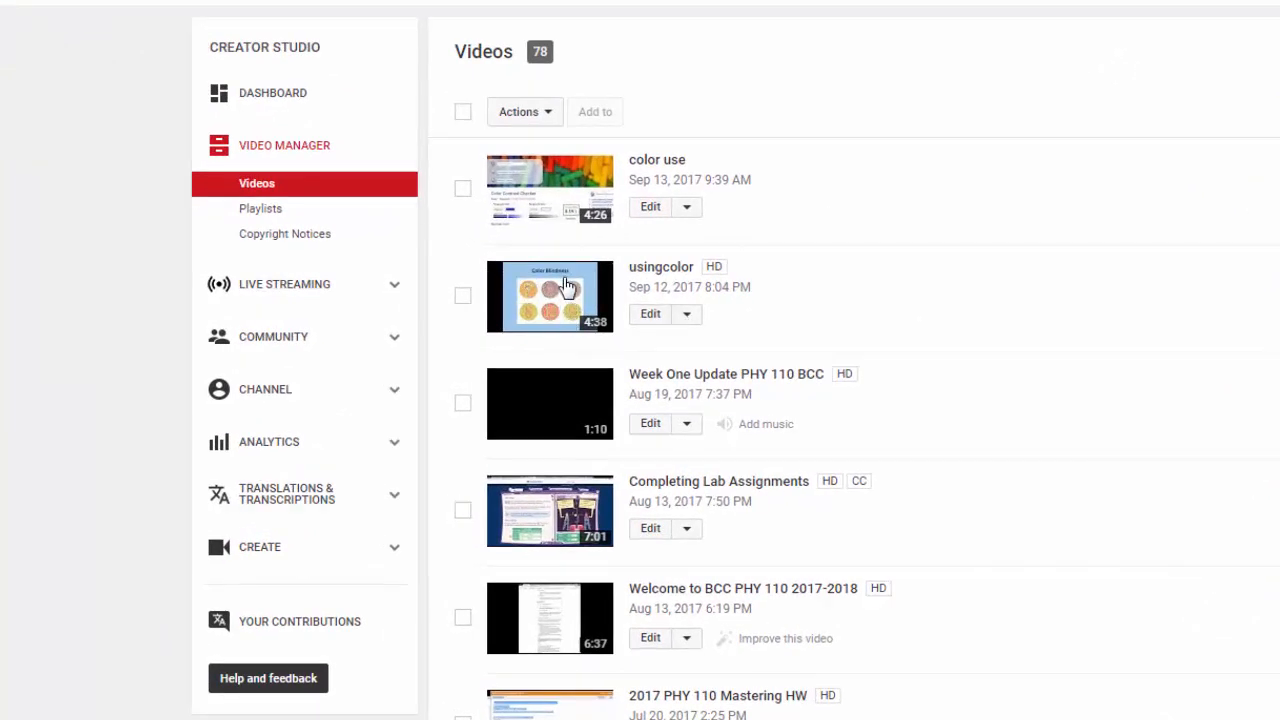
pyautogui.click(686, 315)
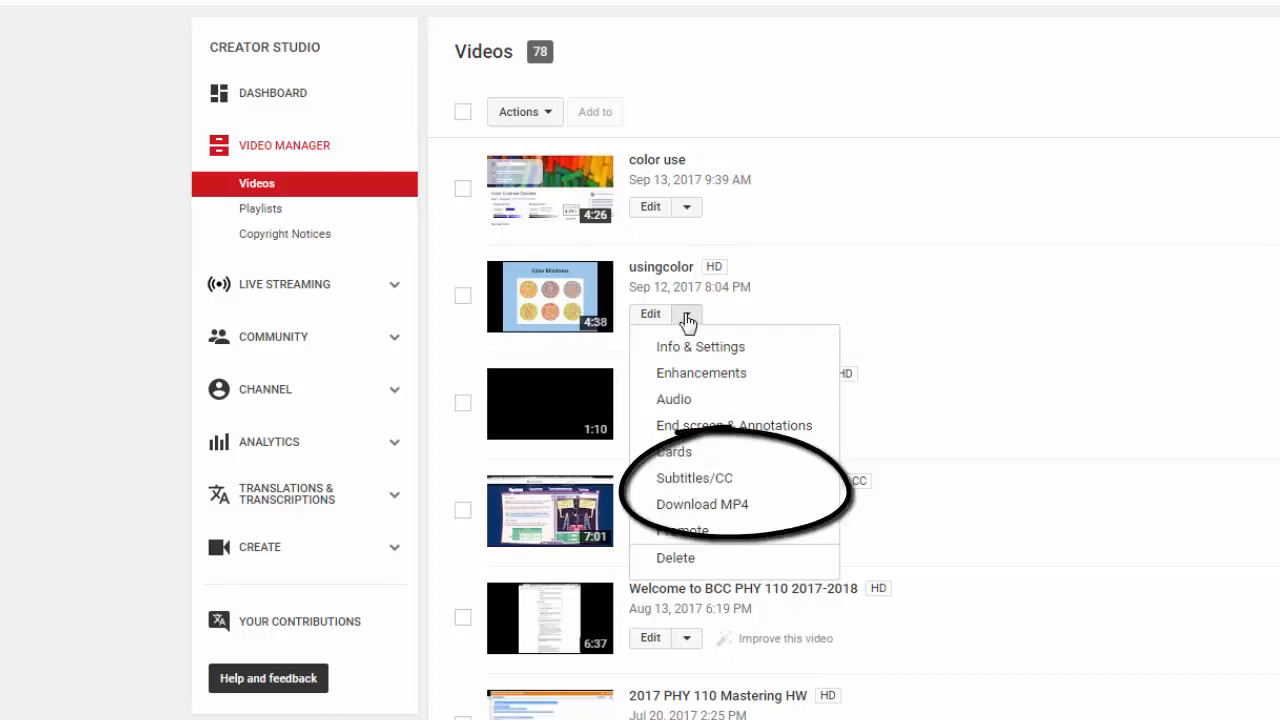
pyautogui.click(687, 480)
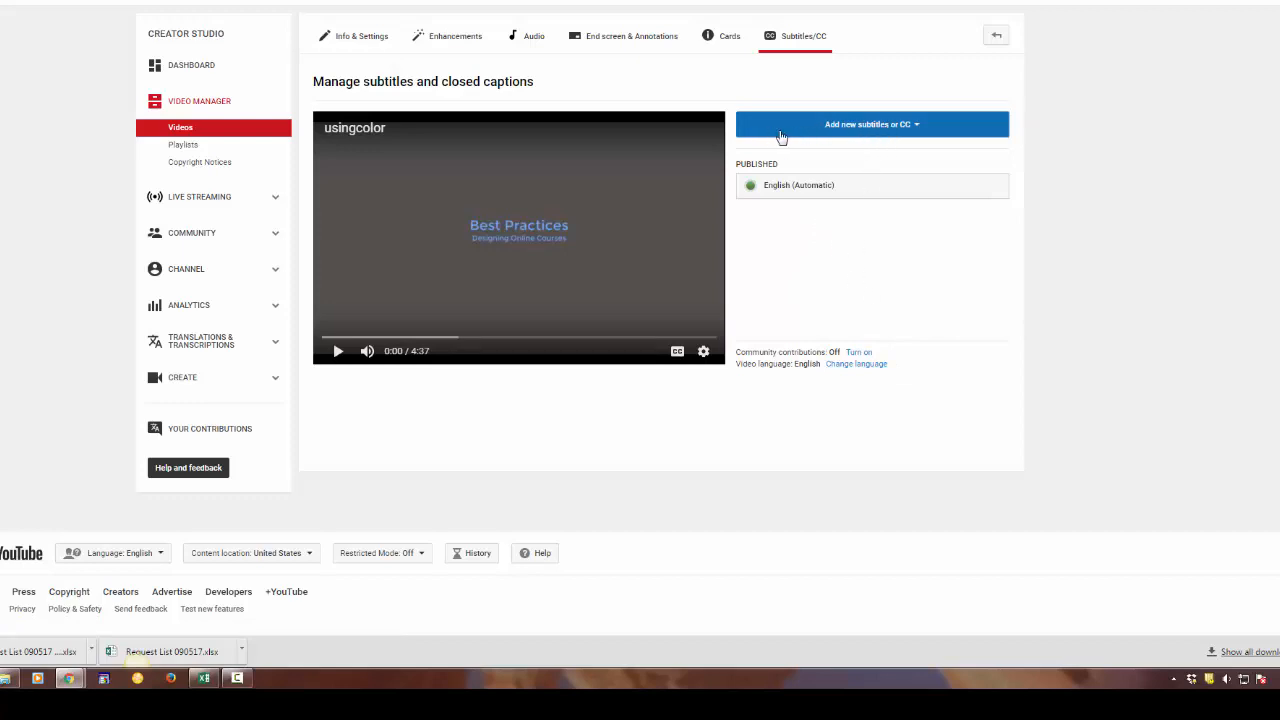
# Add new English subtitles to the video, using the method that creates new subtitles or CC
pyautogui.click(916, 128)
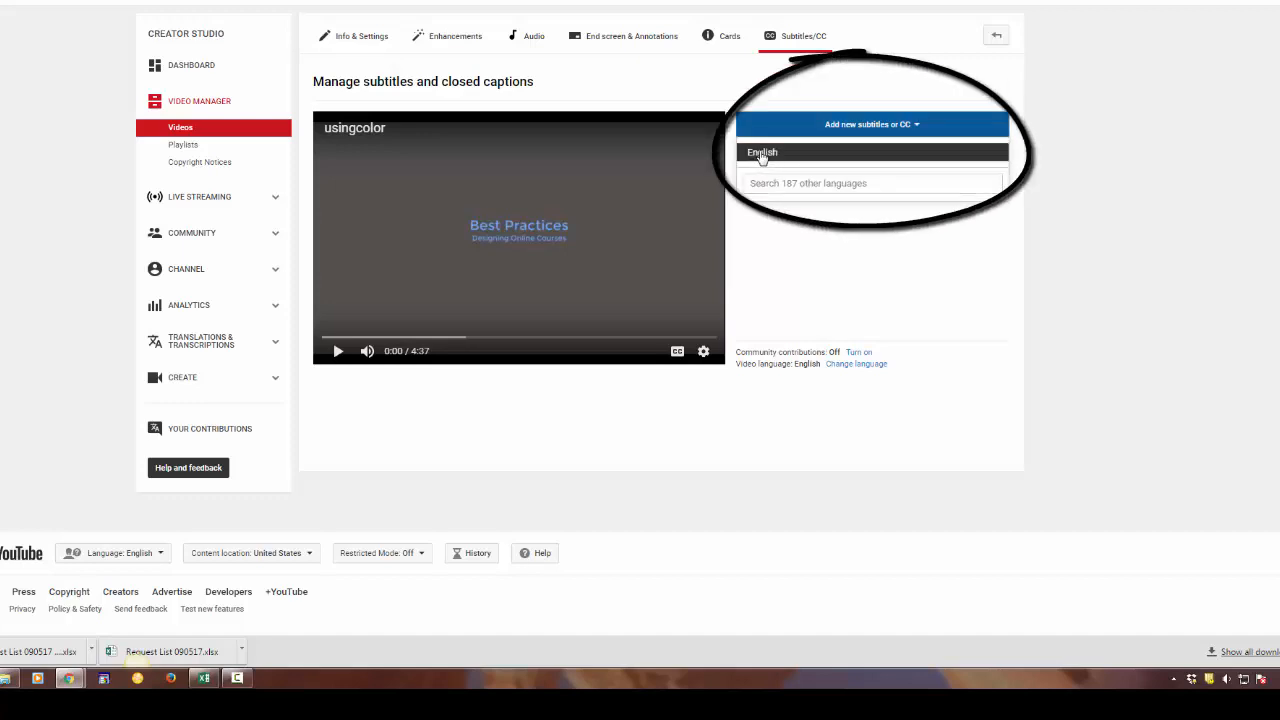
pyautogui.click(760, 157)
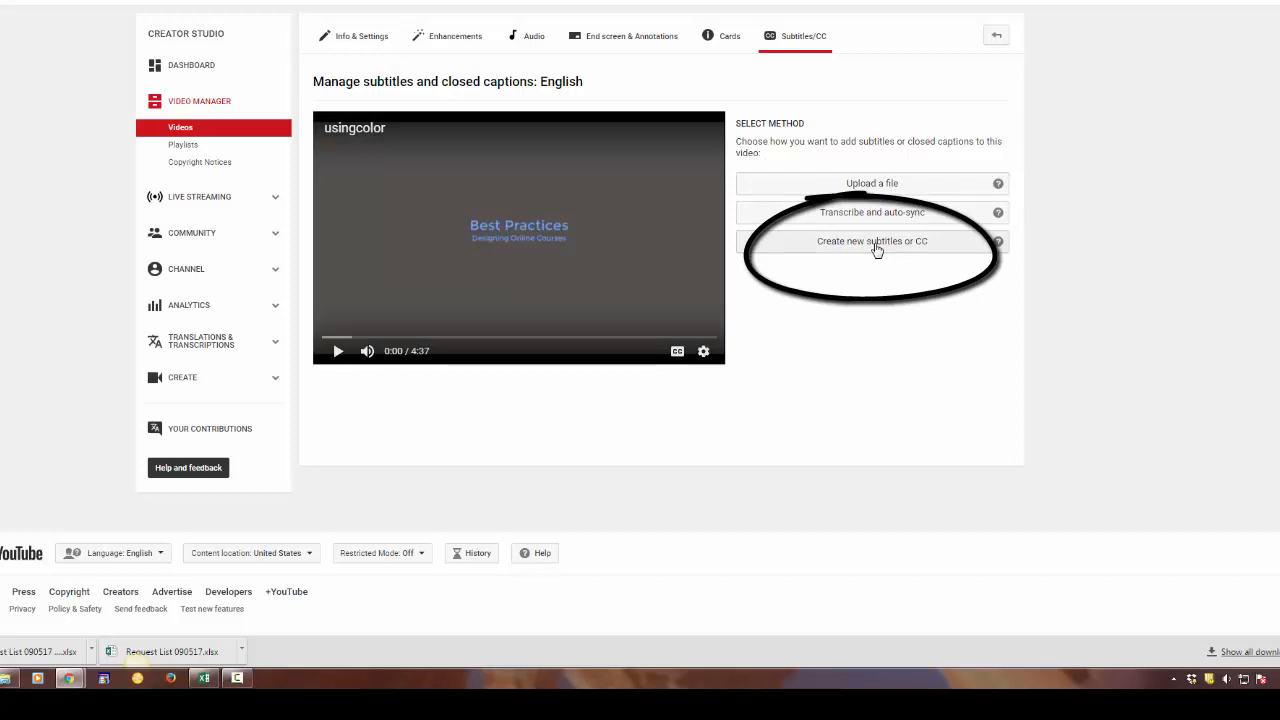
pyautogui.click(876, 250)
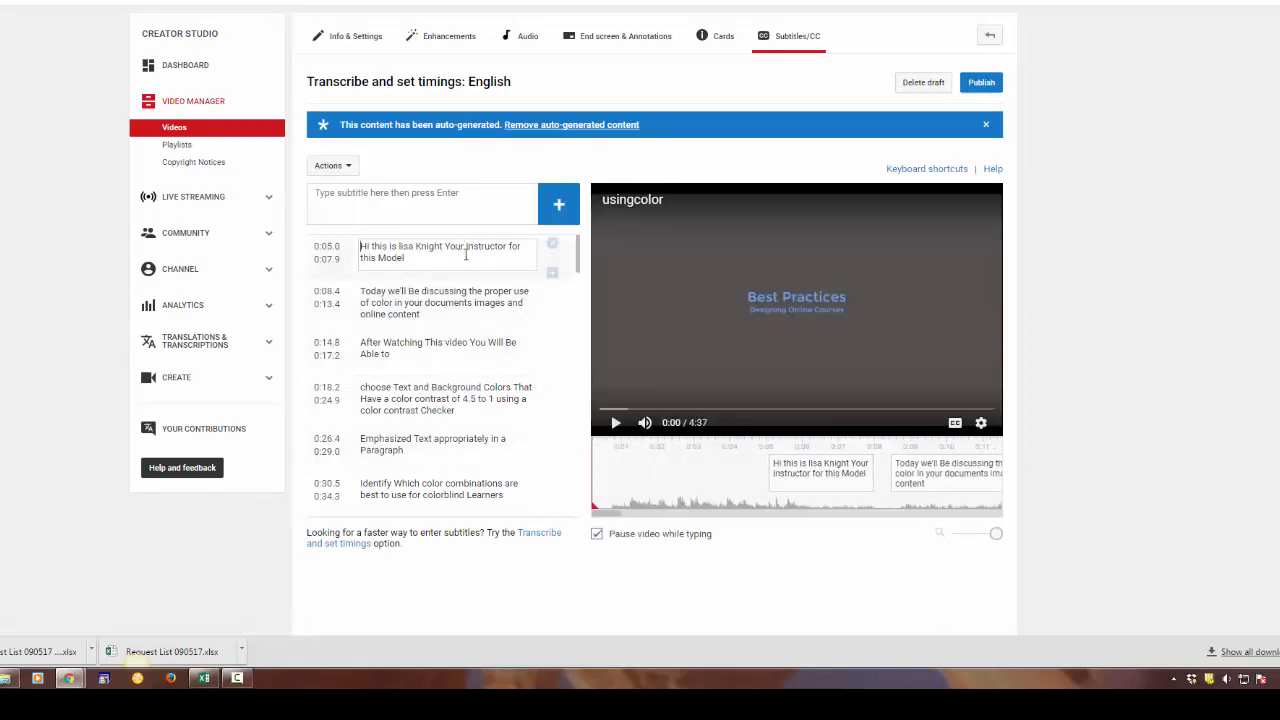
# Play the video to about 0:36, checking the auto-generated captions against the speech
pyautogui.click(474, 254)
pyautogui.click(615, 423)
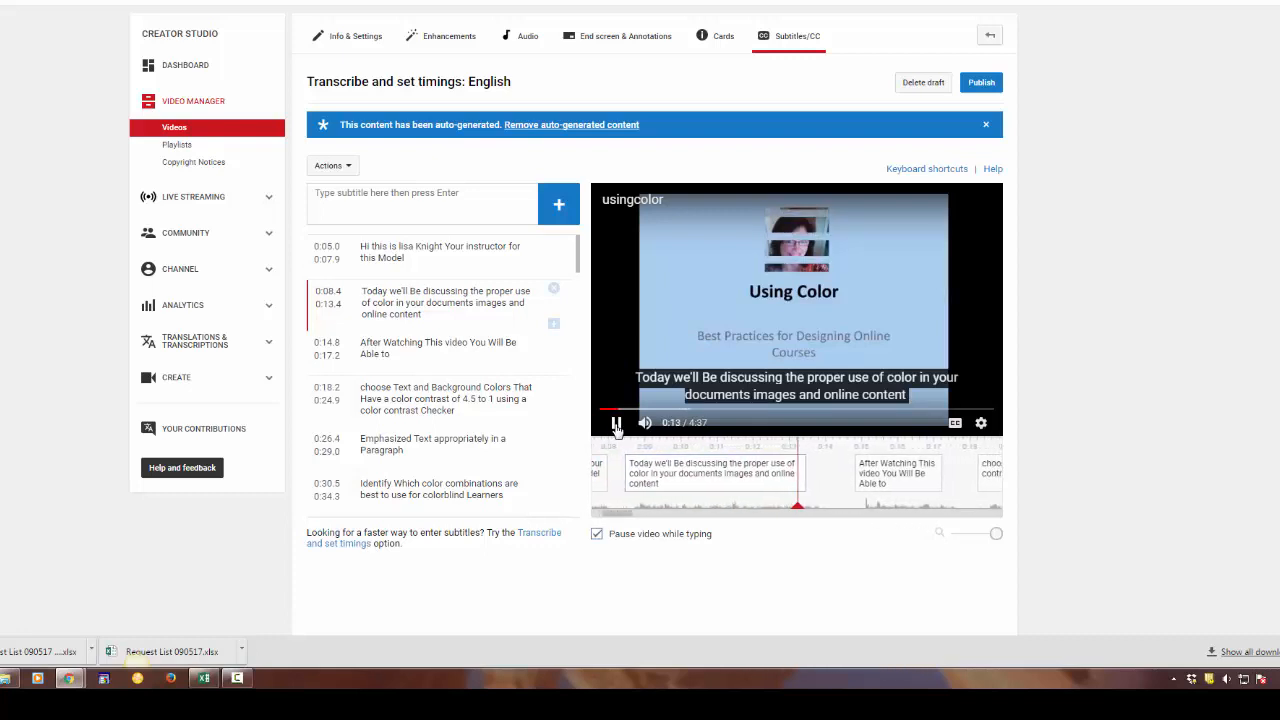
pyautogui.click(616, 423)
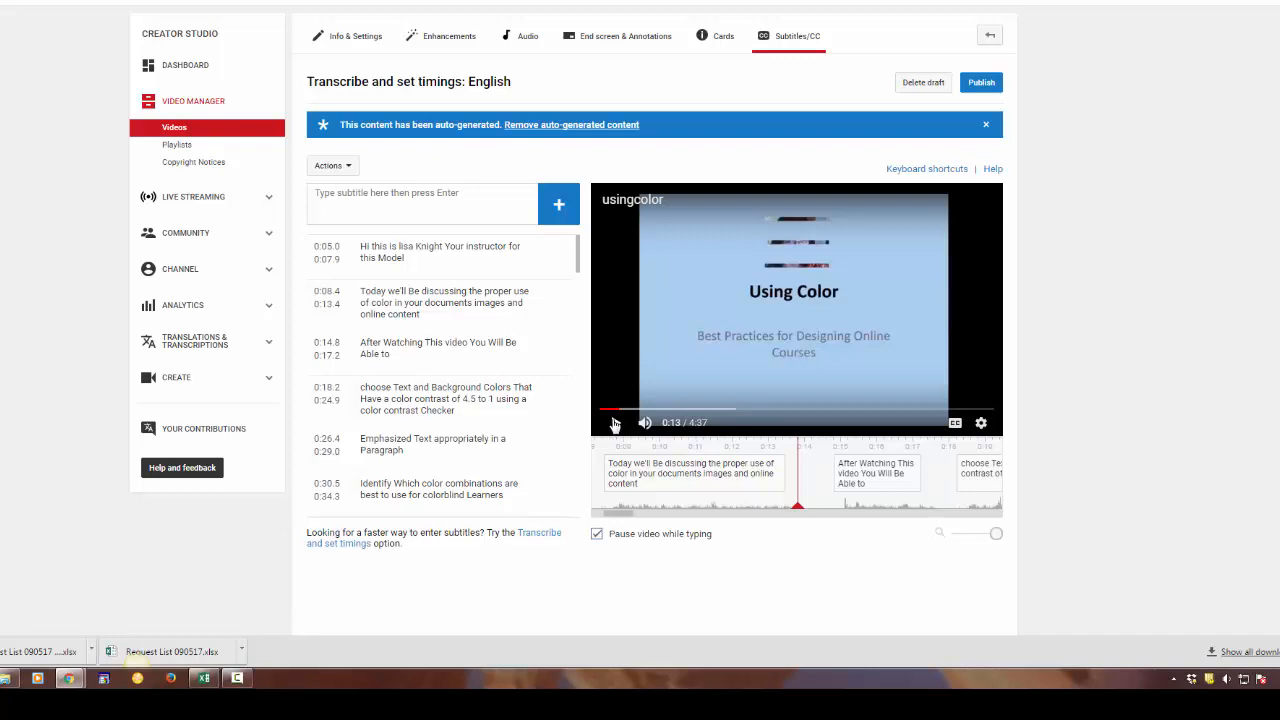
pyautogui.click(614, 423)
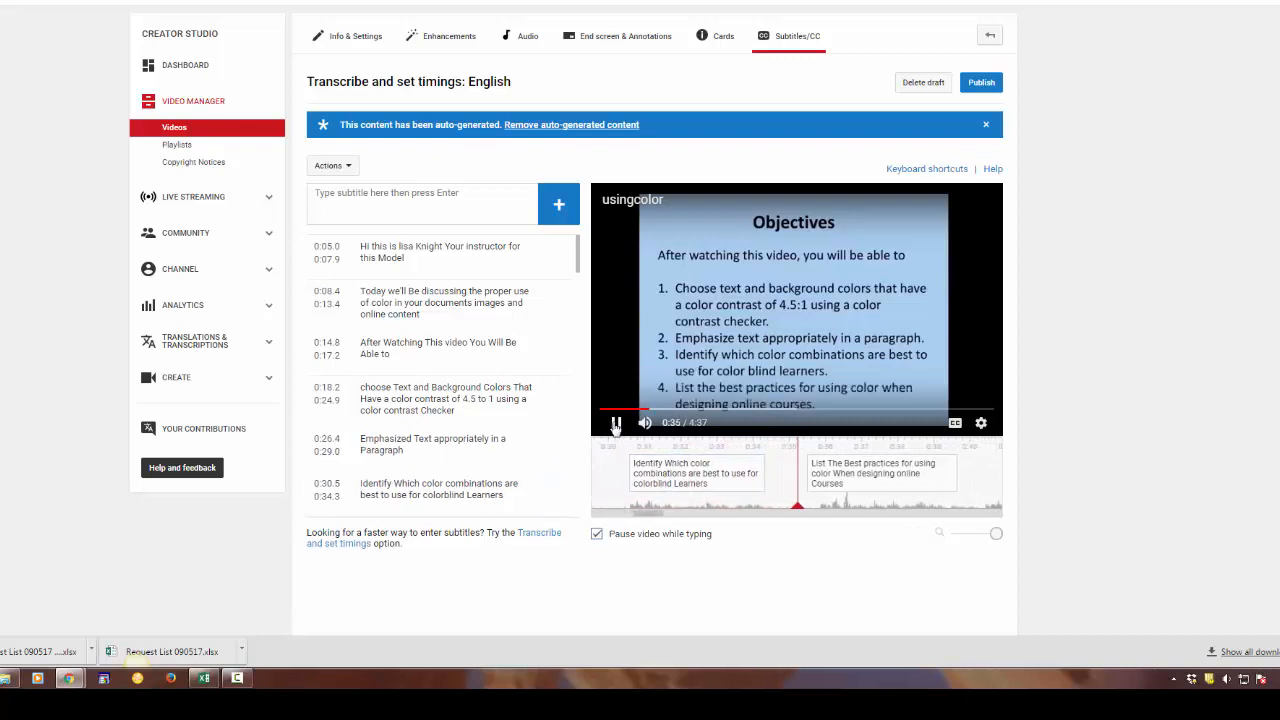
pyautogui.click(616, 423)
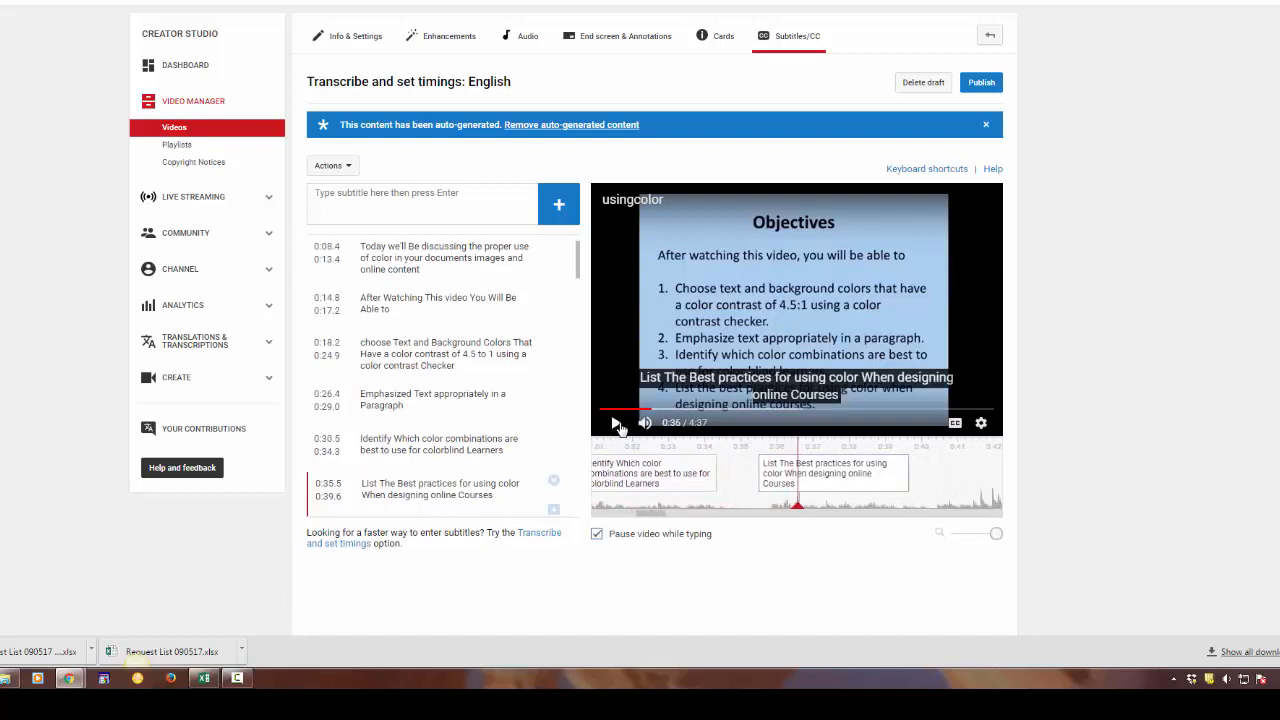
# Shift the "List The Best practices" caption to 0:35.8–0:40.0 on the timeline and replay the video from about 0:33
pyautogui.click(836, 478)
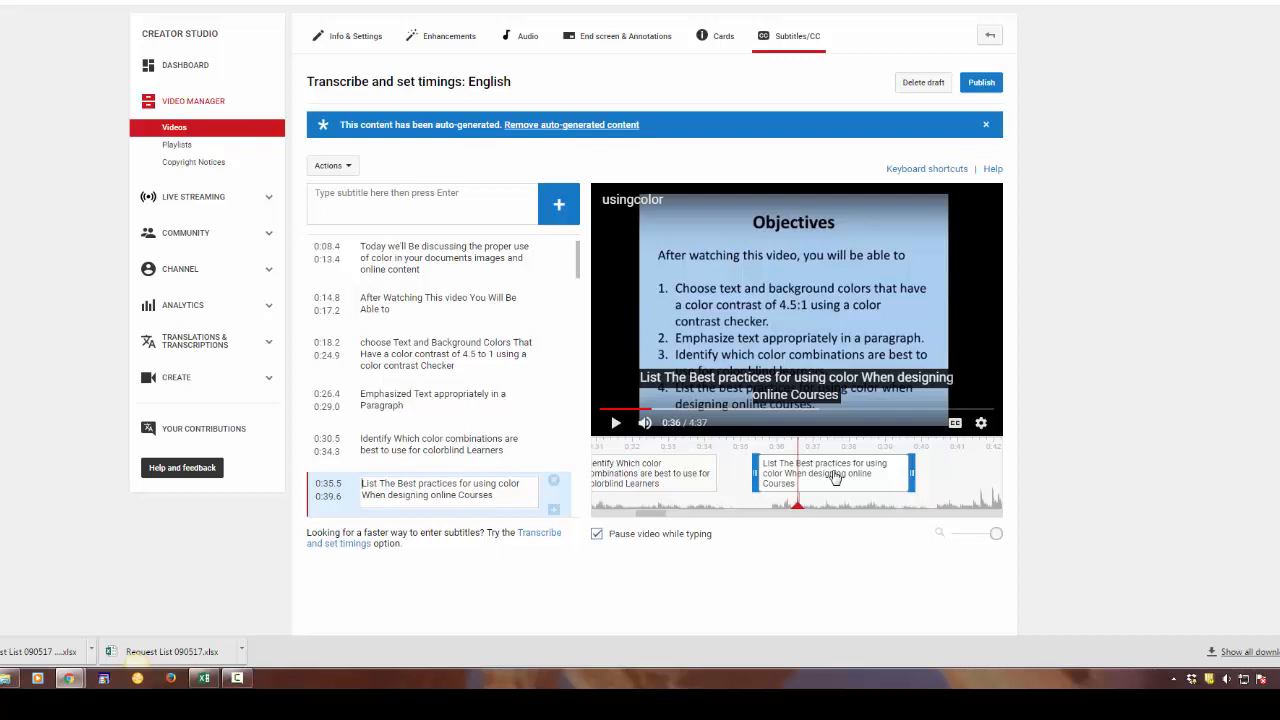
pyautogui.moveTo(836, 478); pyautogui.dragTo(850, 477)
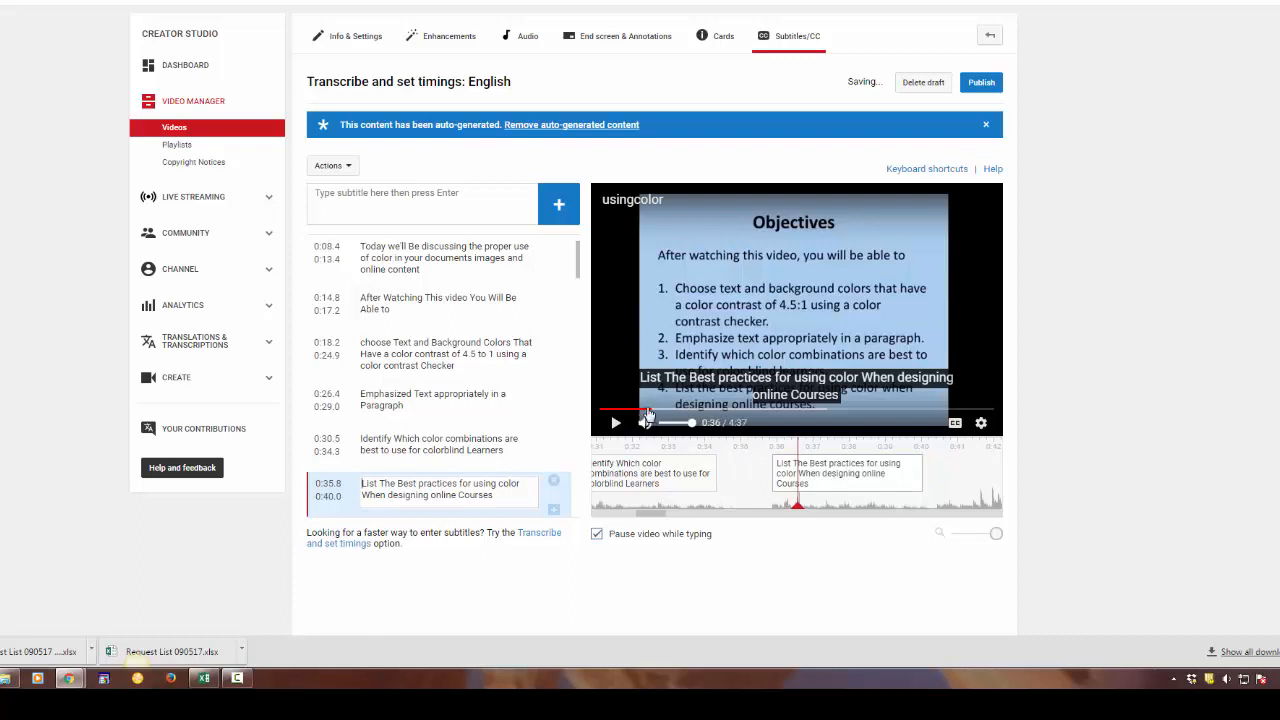
pyautogui.moveTo(650, 410); pyautogui.dragTo(647, 410)
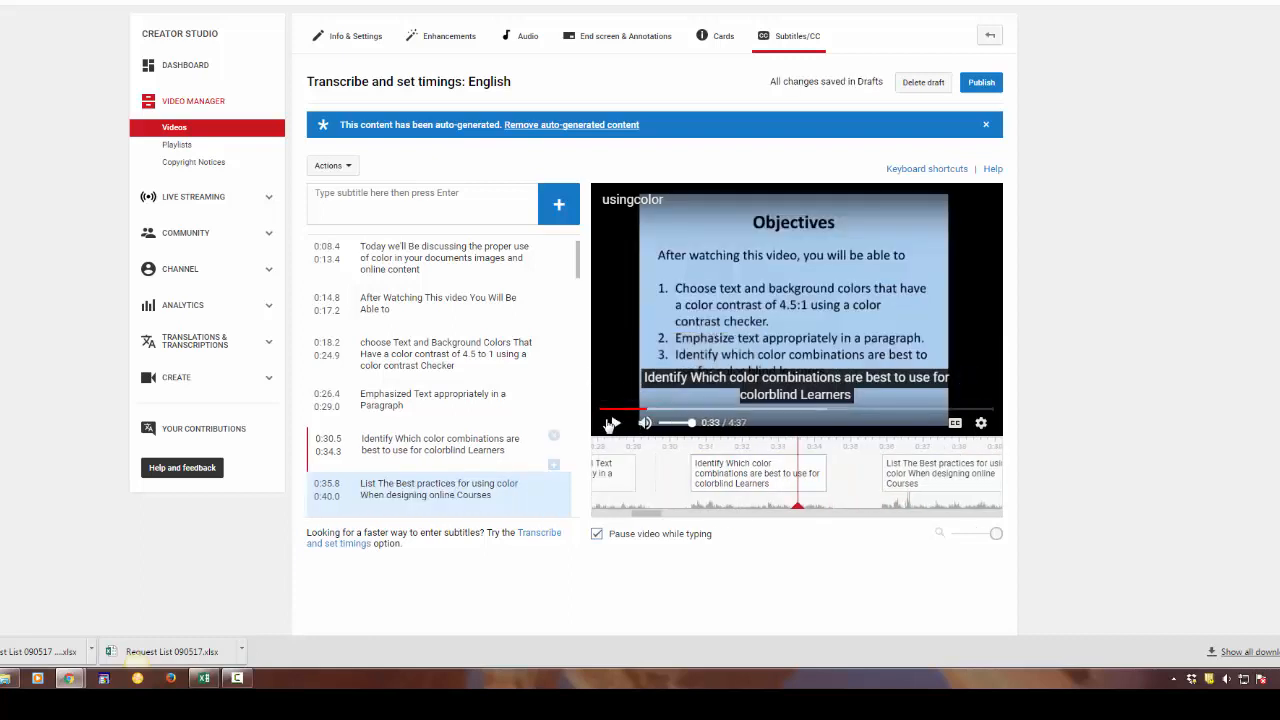
pyautogui.click(611, 423)
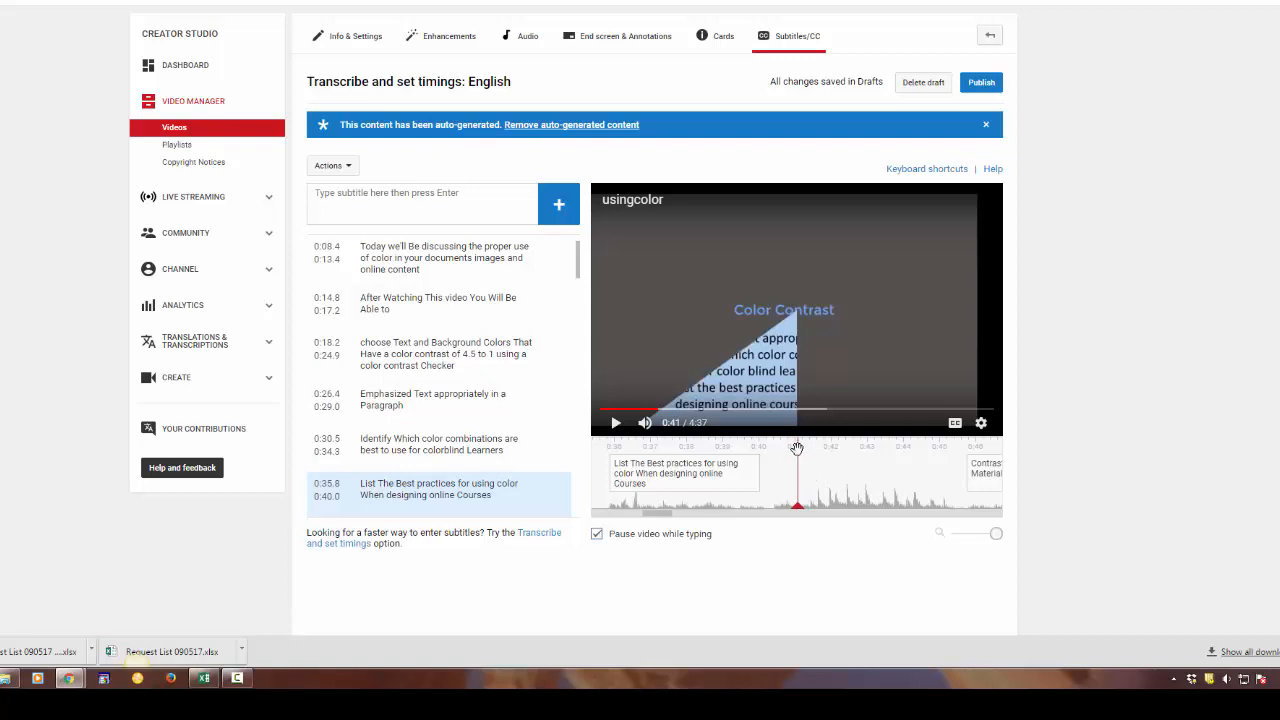
# End the "List The Best practices" caption at 0:39.8 and add a caption reading "music" after it, from 0:39.8 to 0:40.3
pyautogui.moveTo(797, 448); pyautogui.dragTo(774, 456)
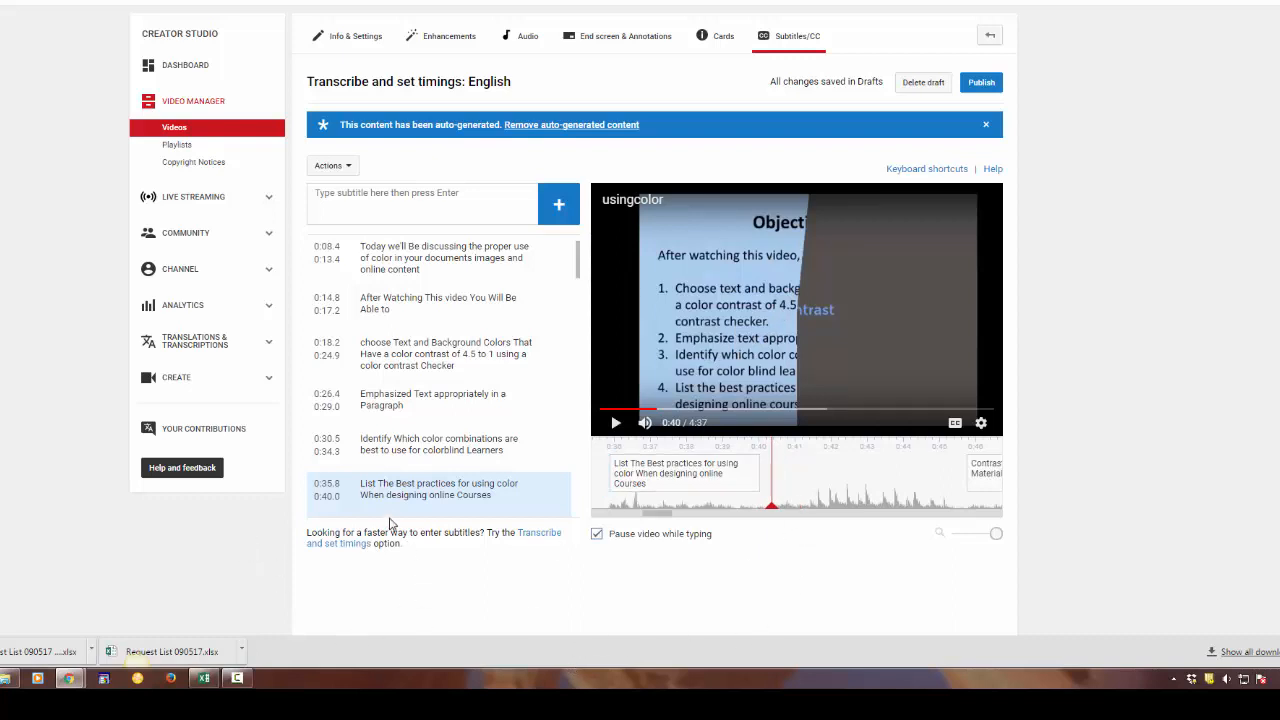
pyautogui.click(561, 205)
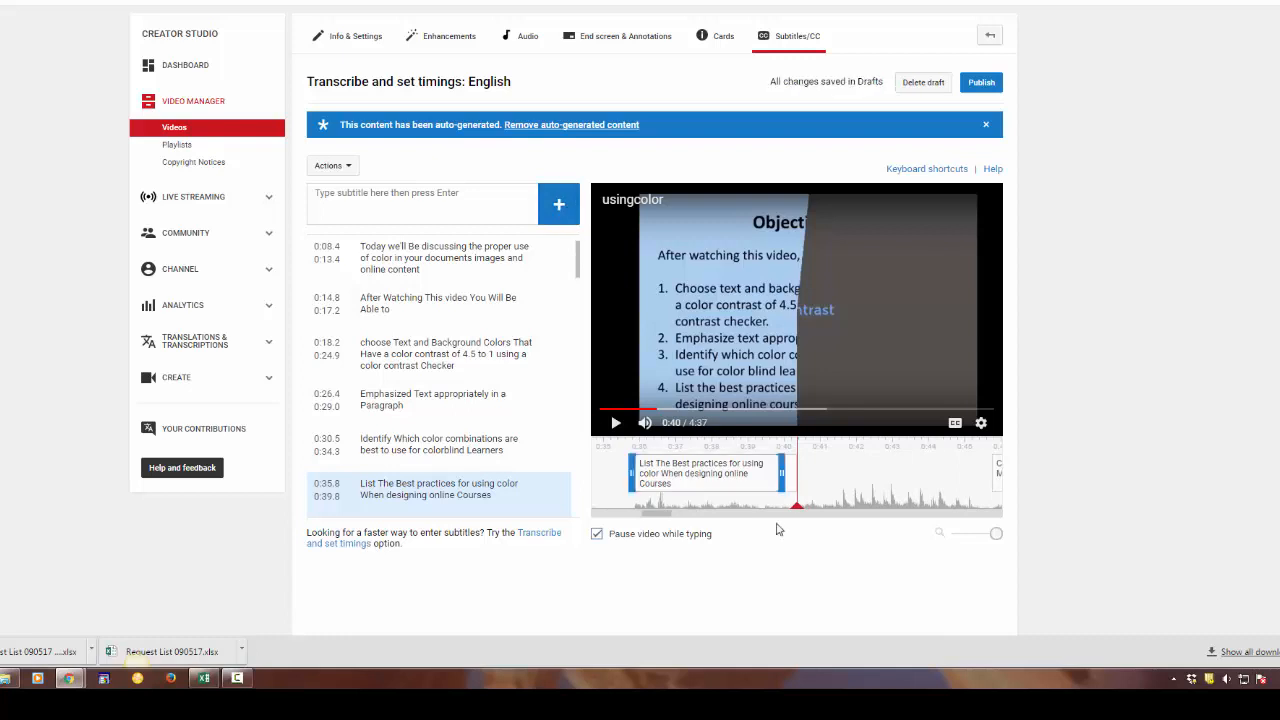
pyautogui.click(788, 472)
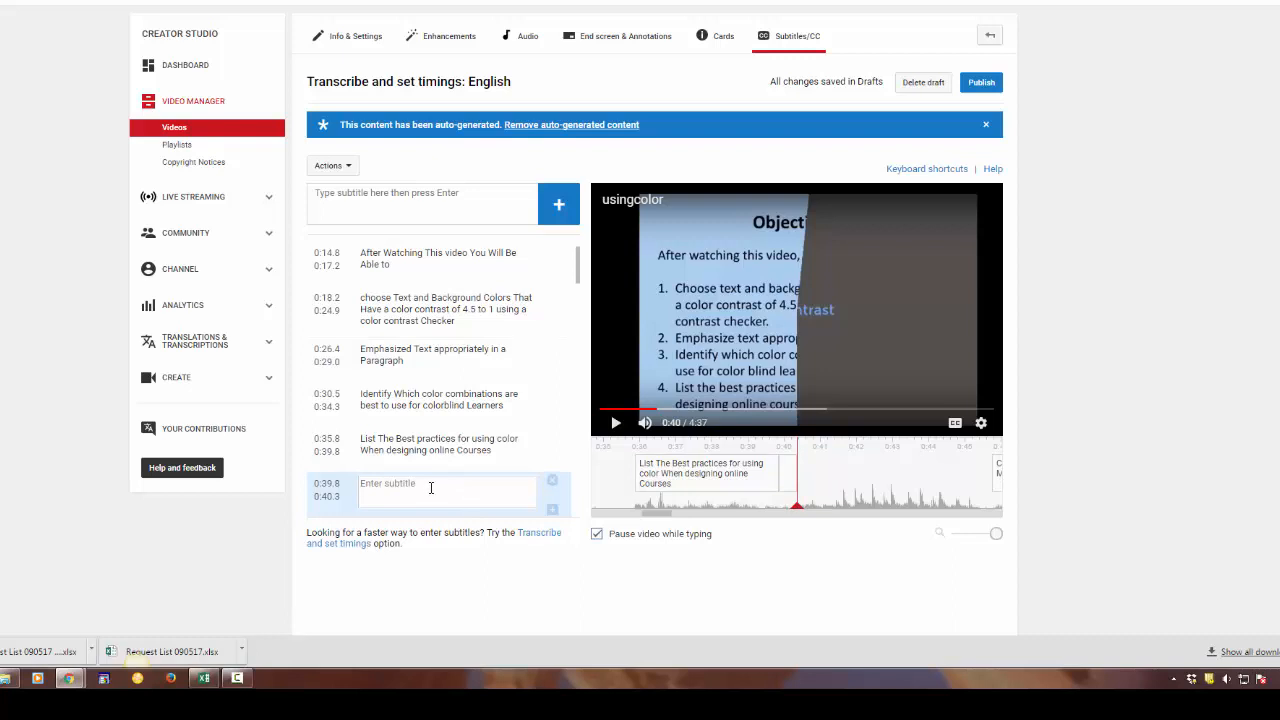
pyautogui.write('music')
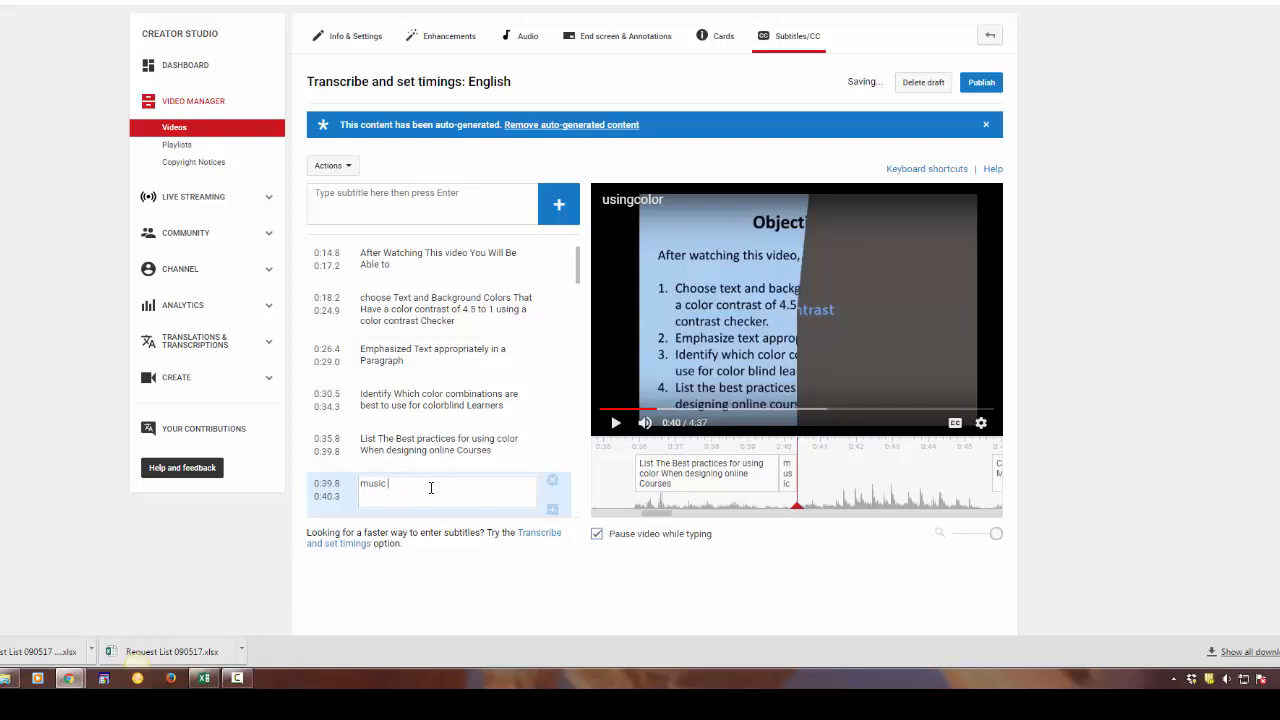
# Remove the "music" caption that follows the "List The Best practices" caption
pyautogui.press('BackSpace')
pyautogui.press('BackSpace')
pyautogui.press('BackSpace')
pyautogui.press('BackSpace')
pyautogui.press('BackSpace')
pyautogui.press('BackSpace')
pyautogui.press('BackSpace')
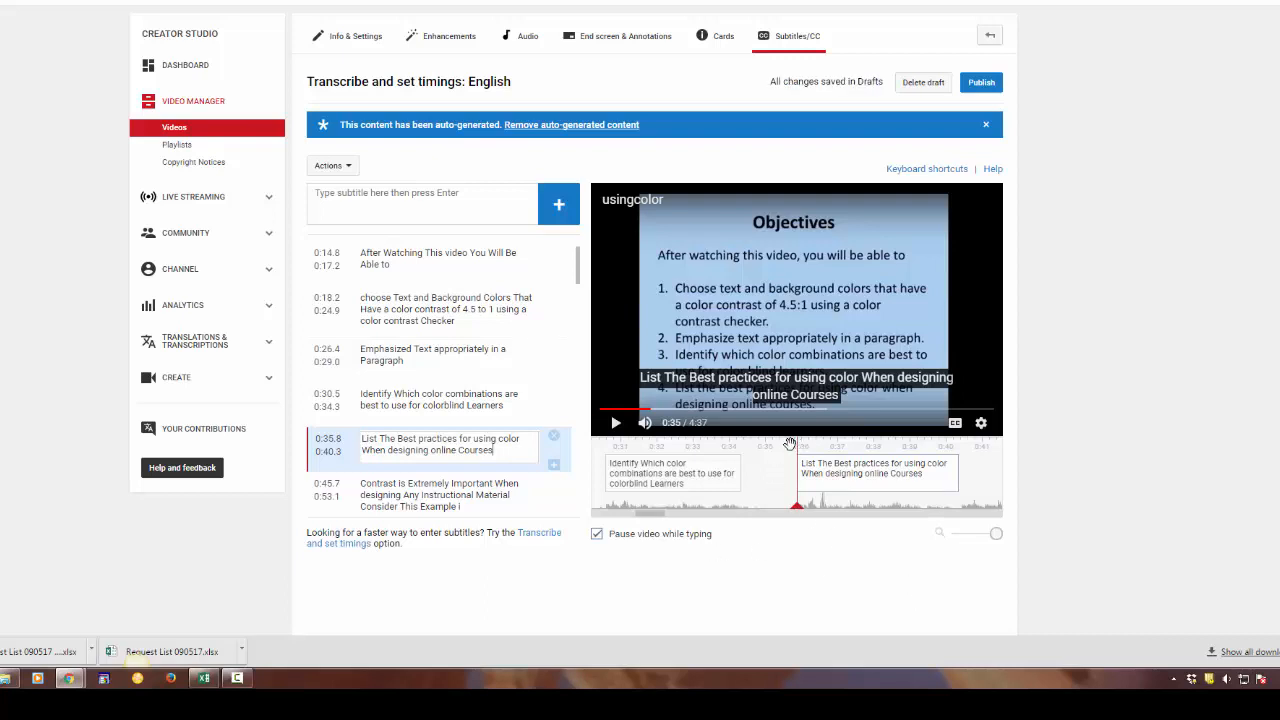
# Position the playhead at 0:40 and insert a new empty caption from 0:39.8 to 0:40.3 after the "List The Best practices" caption
pyautogui.moveTo(799, 455); pyautogui.dragTo(959, 470)
pyautogui.click(966, 474)
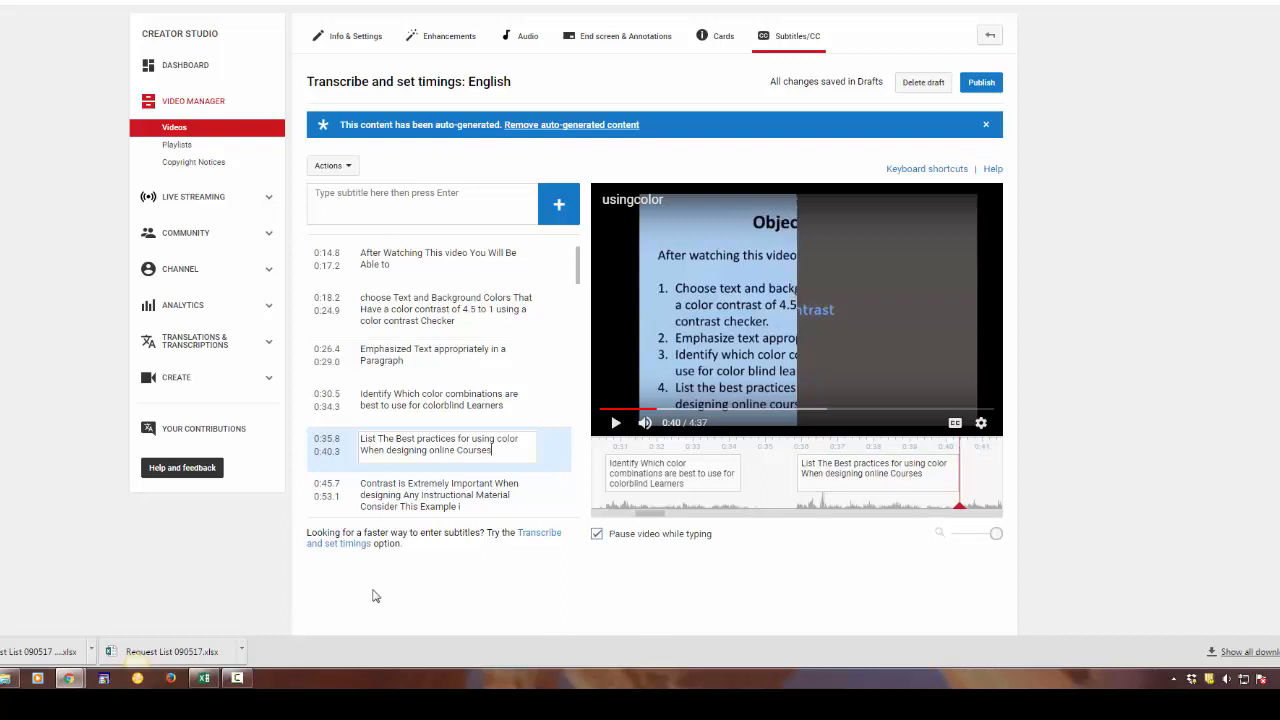
pyautogui.click(563, 206)
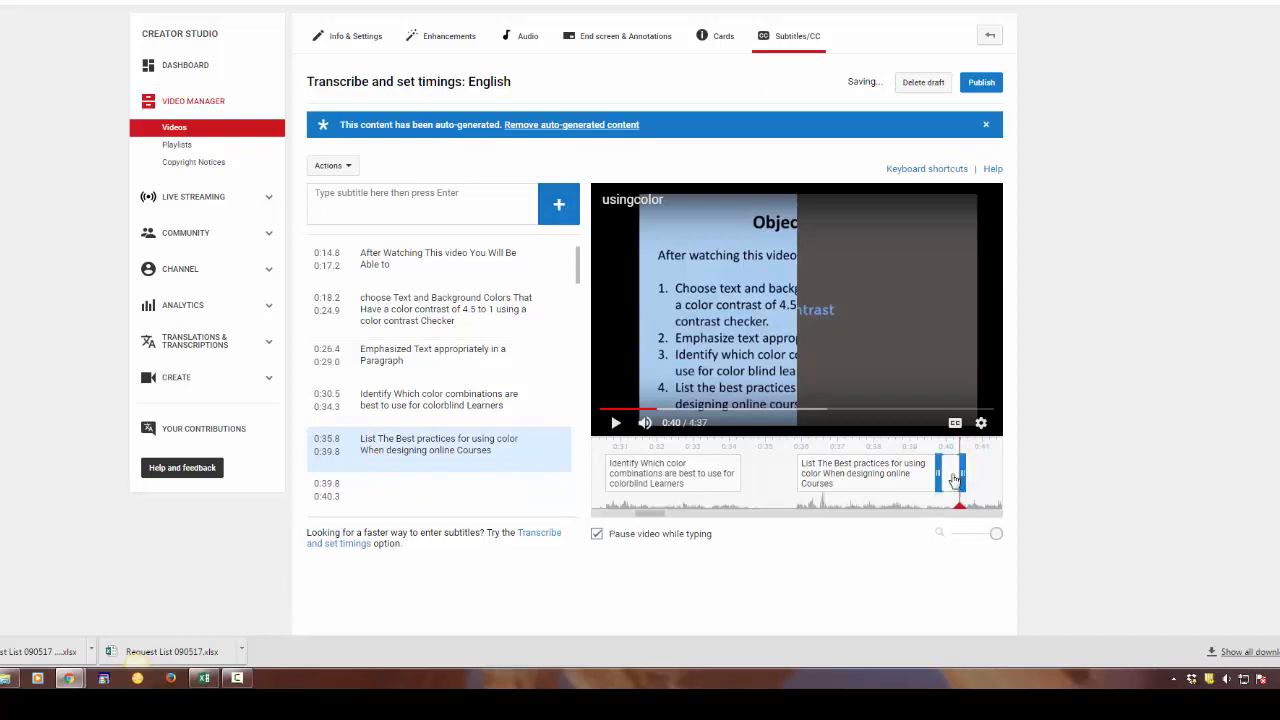
pyautogui.click(955, 480)
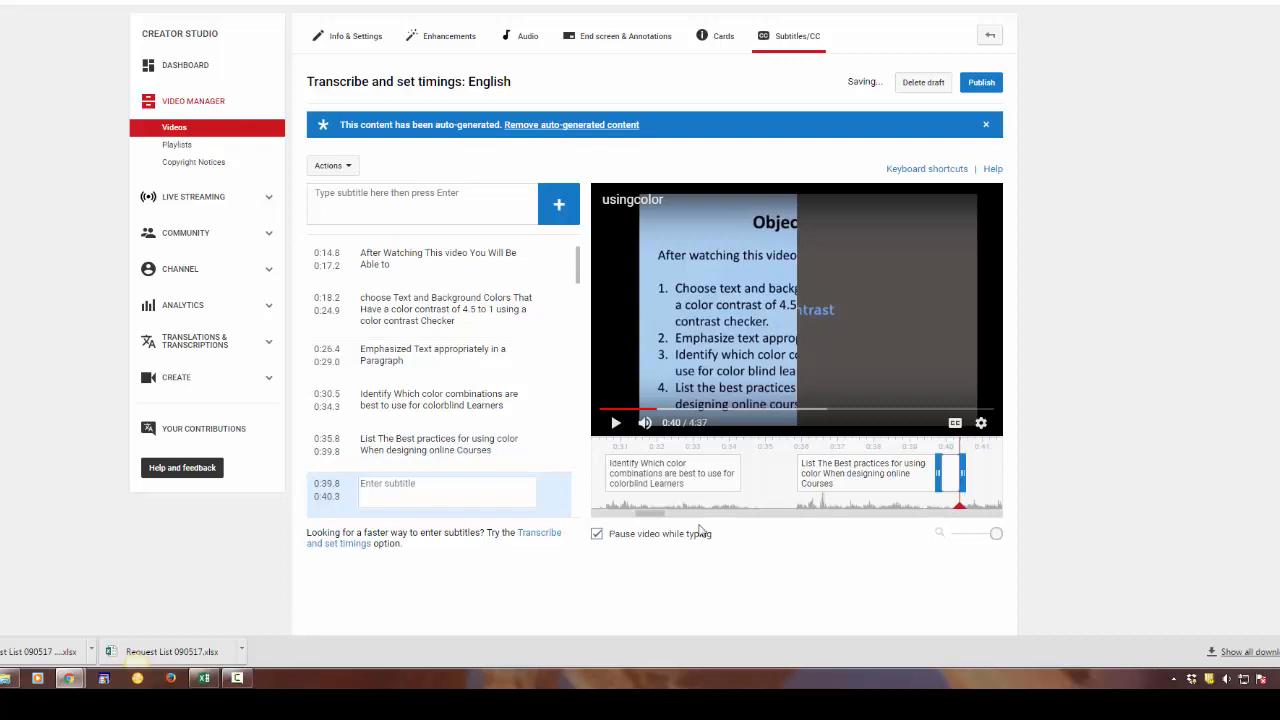
# Enter "Background music playing." in the new 0:39.8 caption and remove the extra empty caption that follows it
pyautogui.click(410, 483)
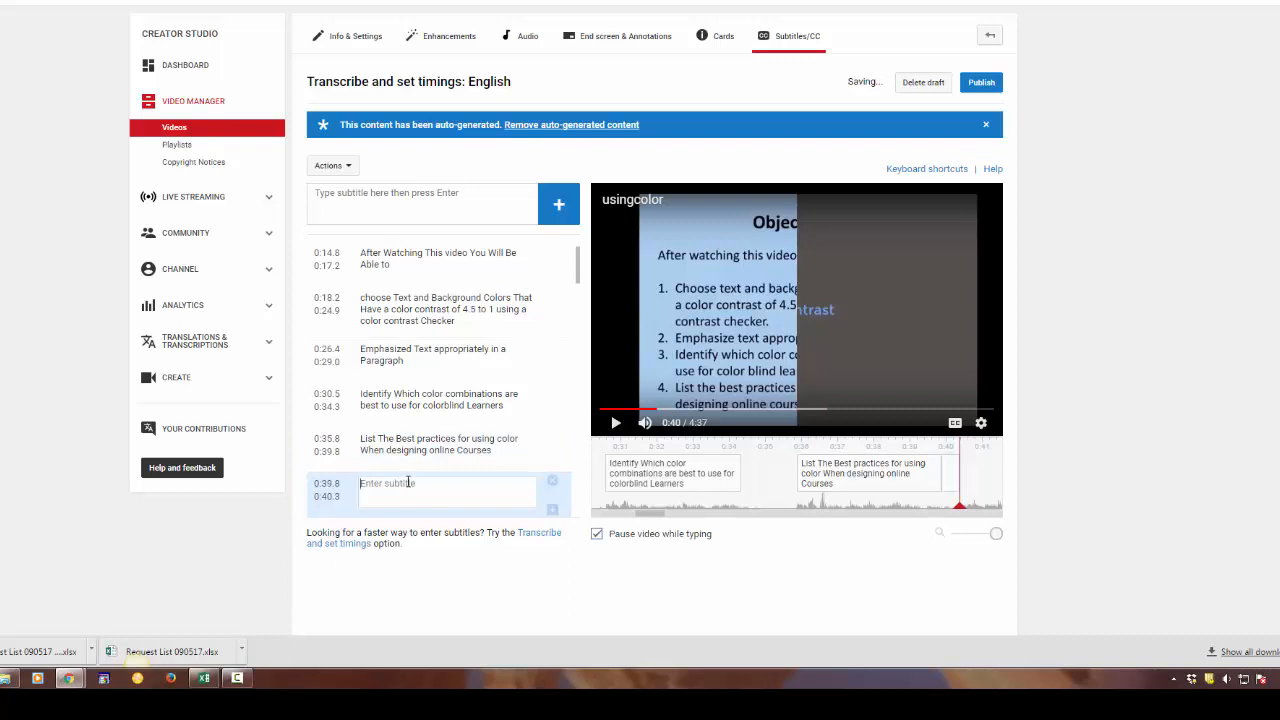
pyautogui.write('Background Music play')
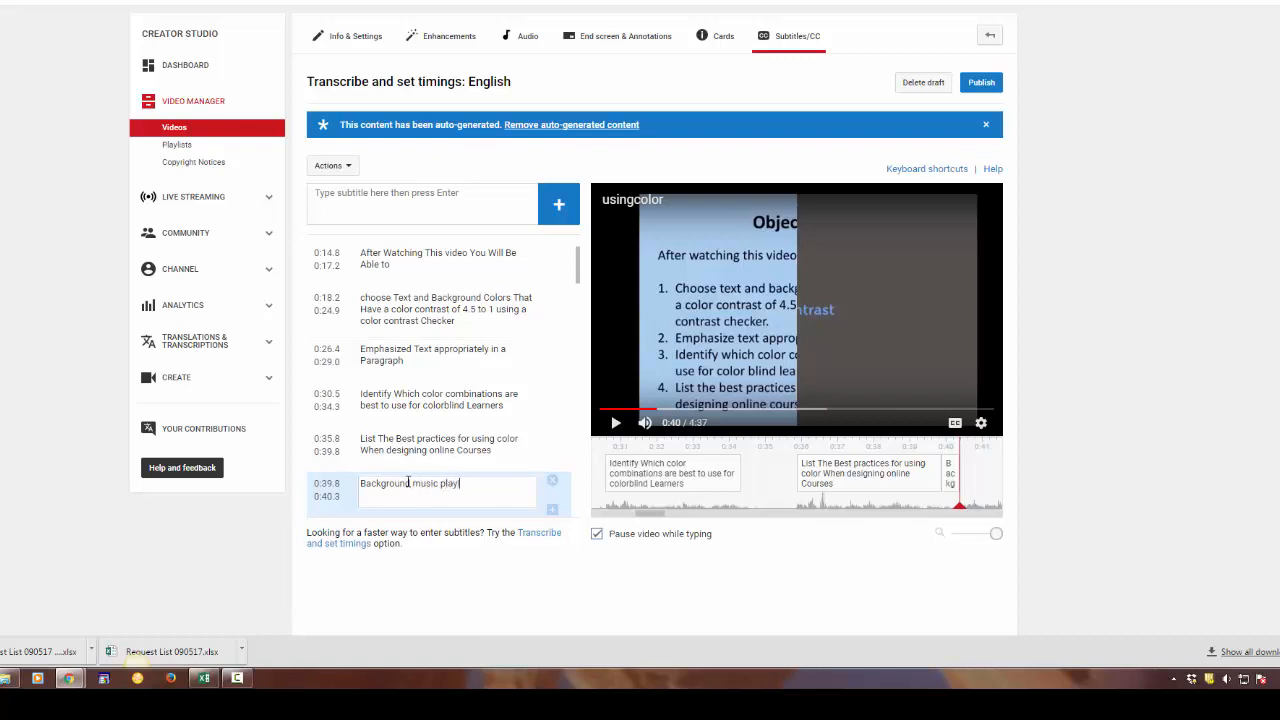
pyautogui.write('ing.')
pyautogui.press('Return')
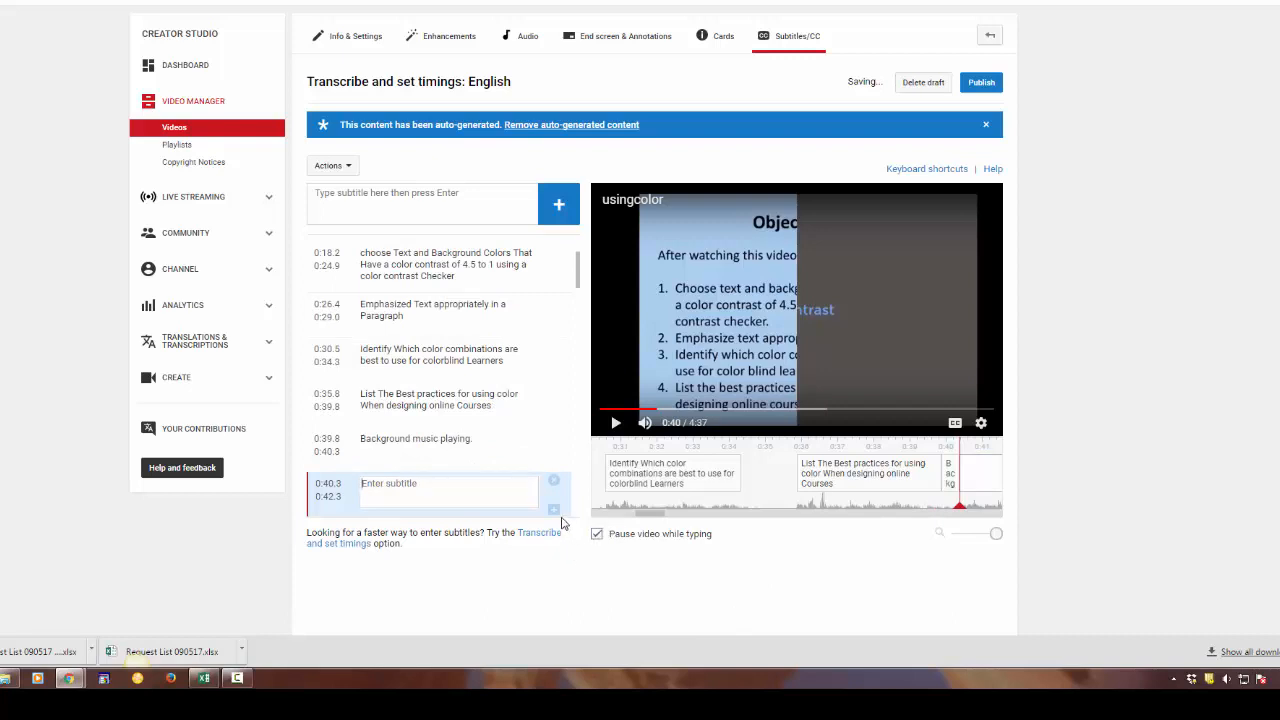
pyautogui.click(555, 484)
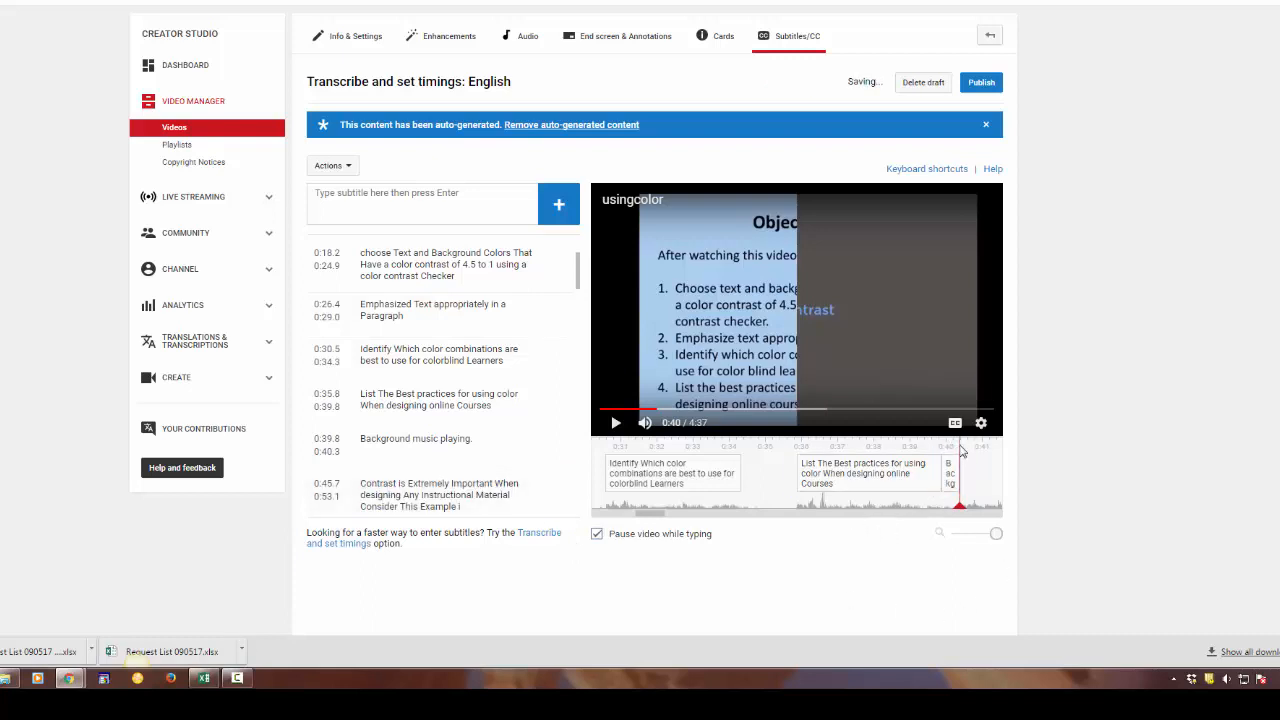
# Retime the "Background music playing." caption to 0:40.4–0:45.3 on the timeline and play the video from 0:45
pyautogui.click(959, 447)
pyautogui.moveTo(963, 451); pyautogui.dragTo(716, 447)
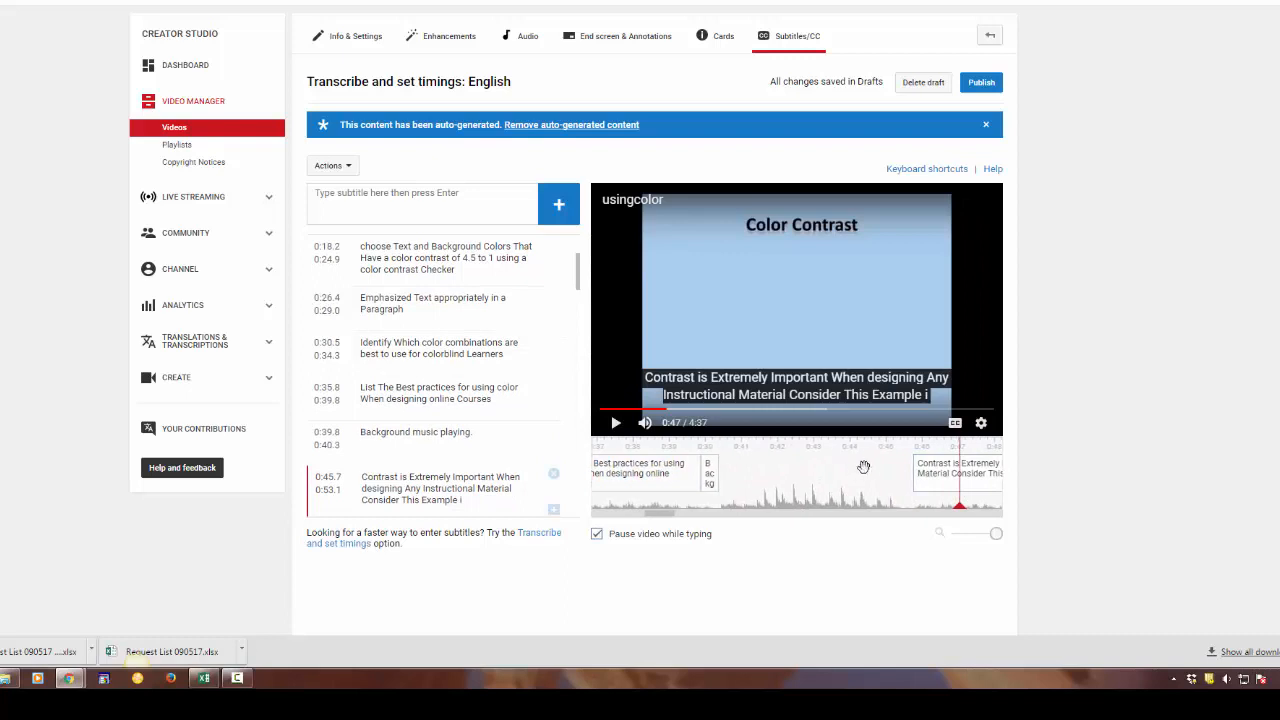
pyautogui.click(713, 480)
pyautogui.moveTo(729, 481); pyautogui.dragTo(733, 478)
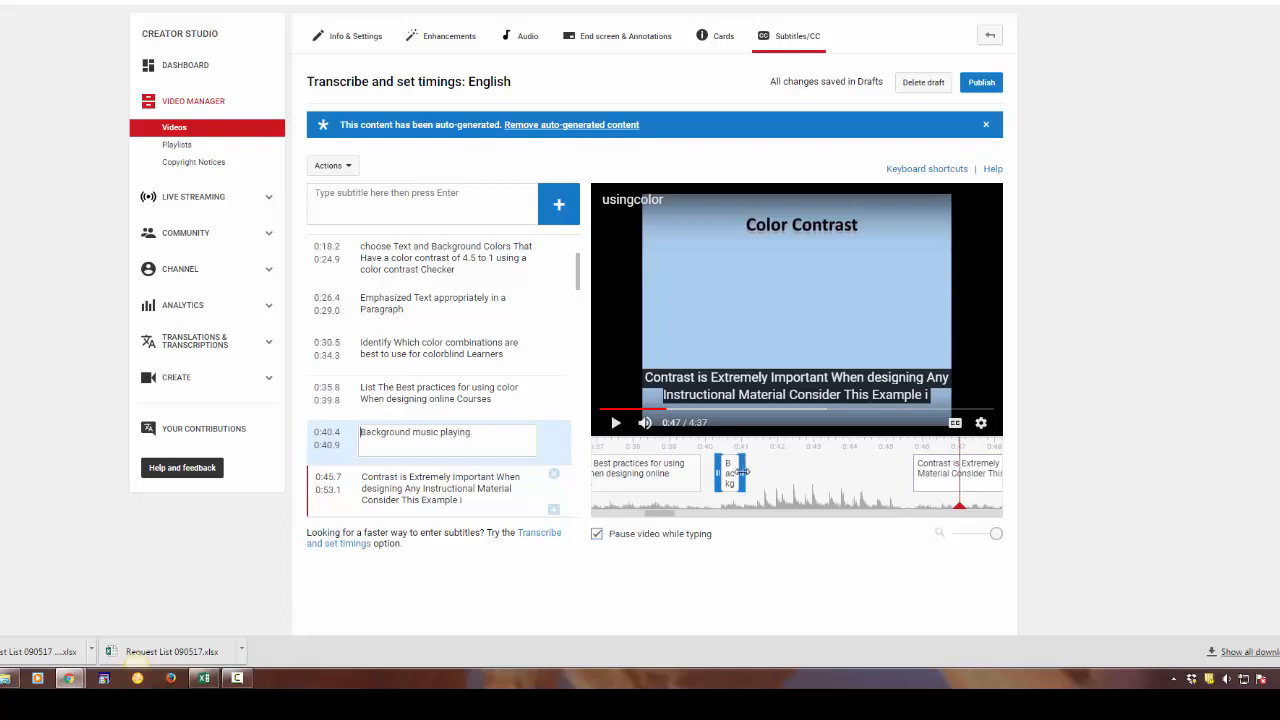
pyautogui.moveTo(740, 471); pyautogui.dragTo(900, 473)
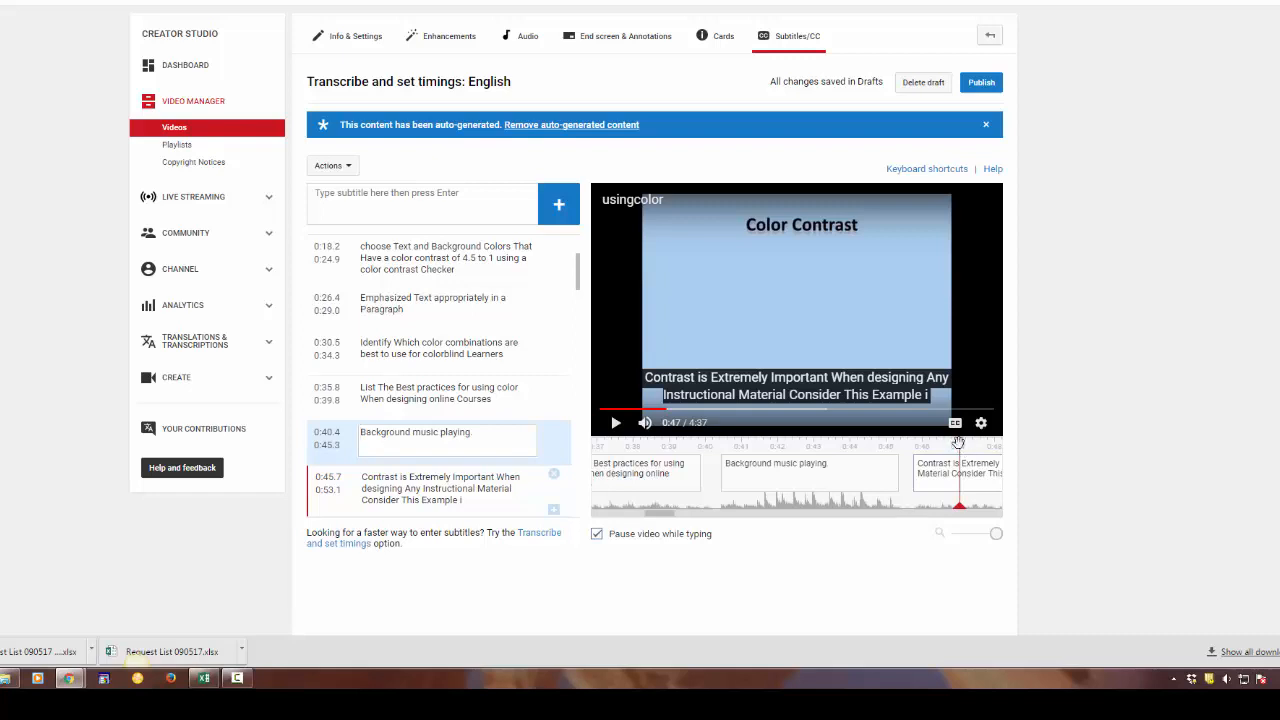
pyautogui.moveTo(958, 442); pyautogui.dragTo(888, 448)
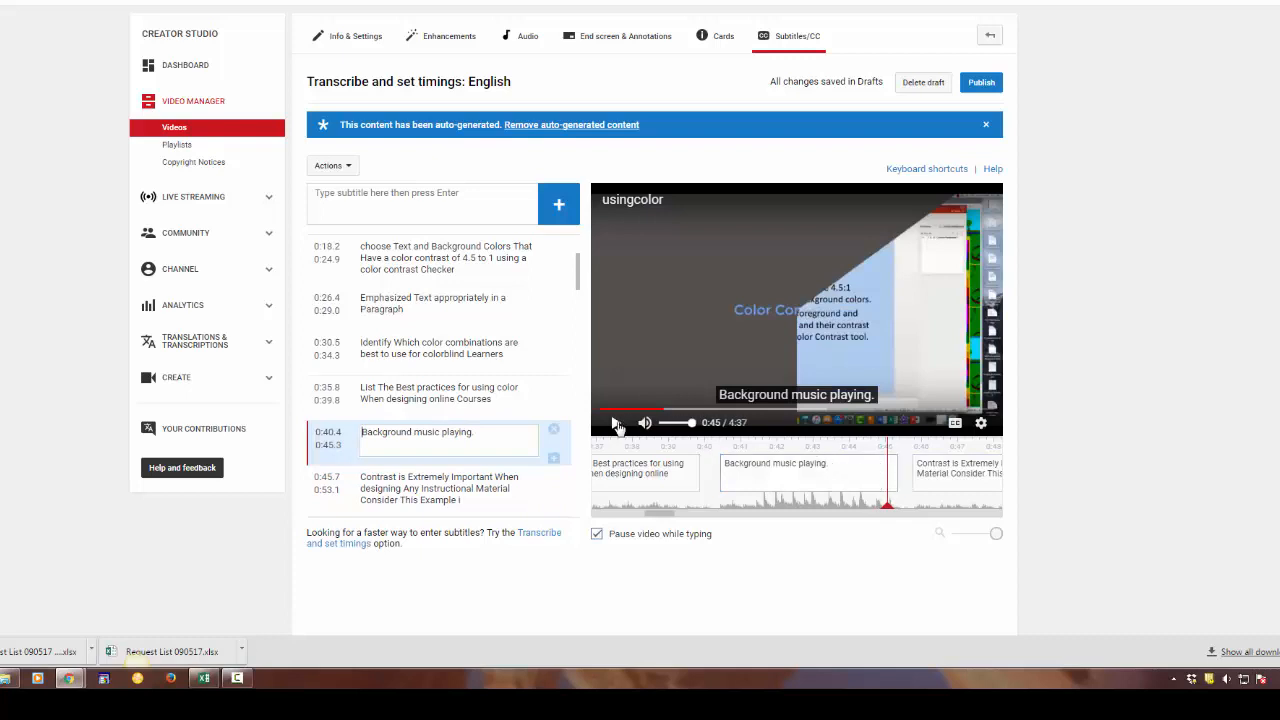
pyautogui.click(617, 424)
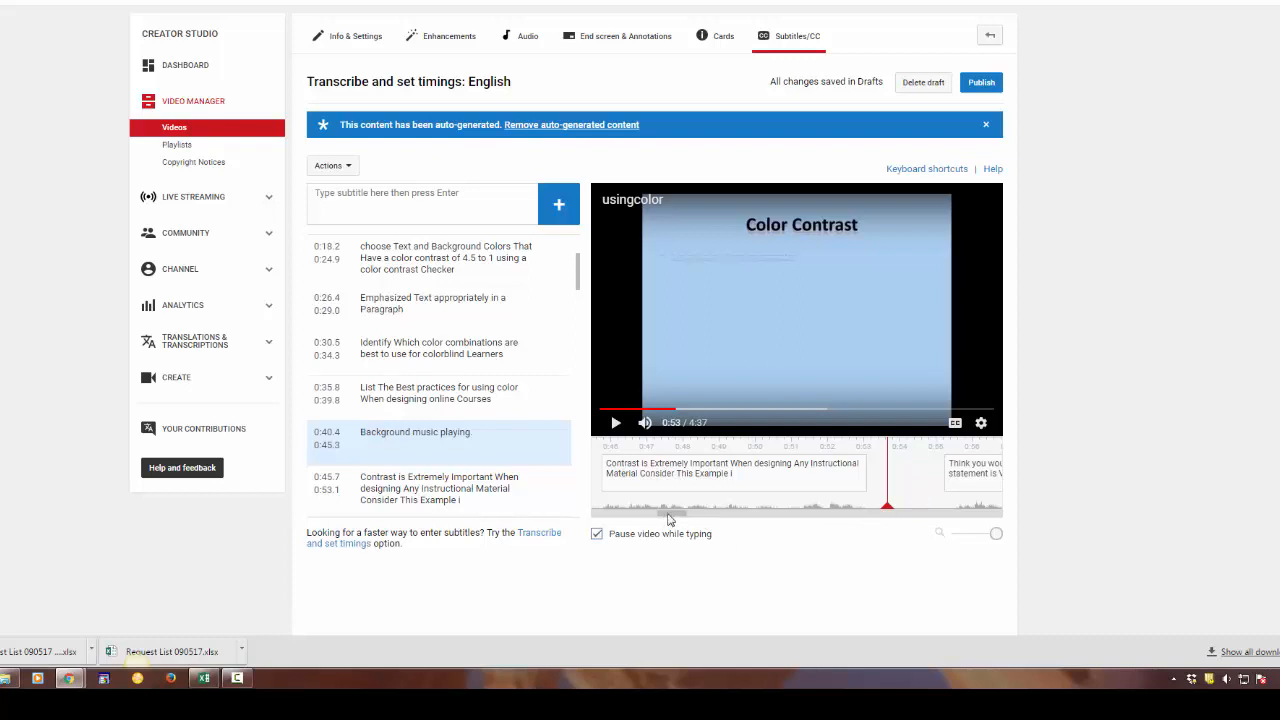
# Put the background music caption in square brackets without the period, so it reads "[Background music playing]"
pyautogui.click(450, 431)
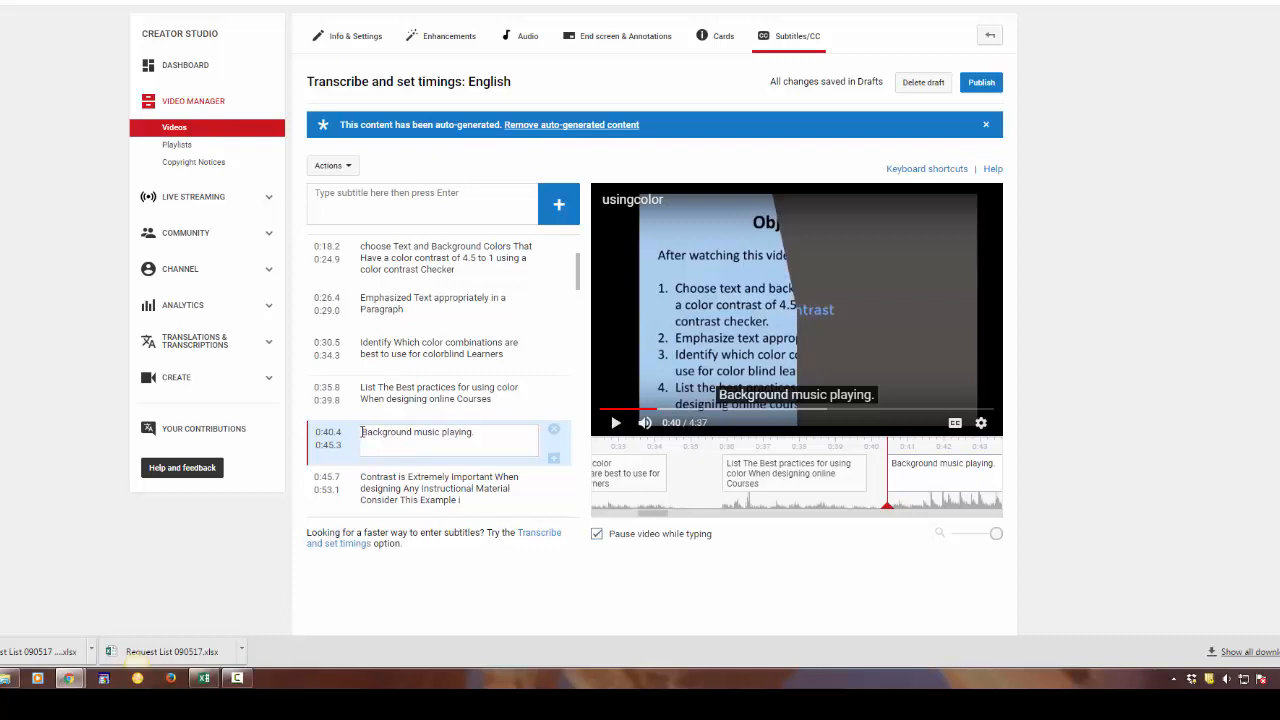
pyautogui.write('(')
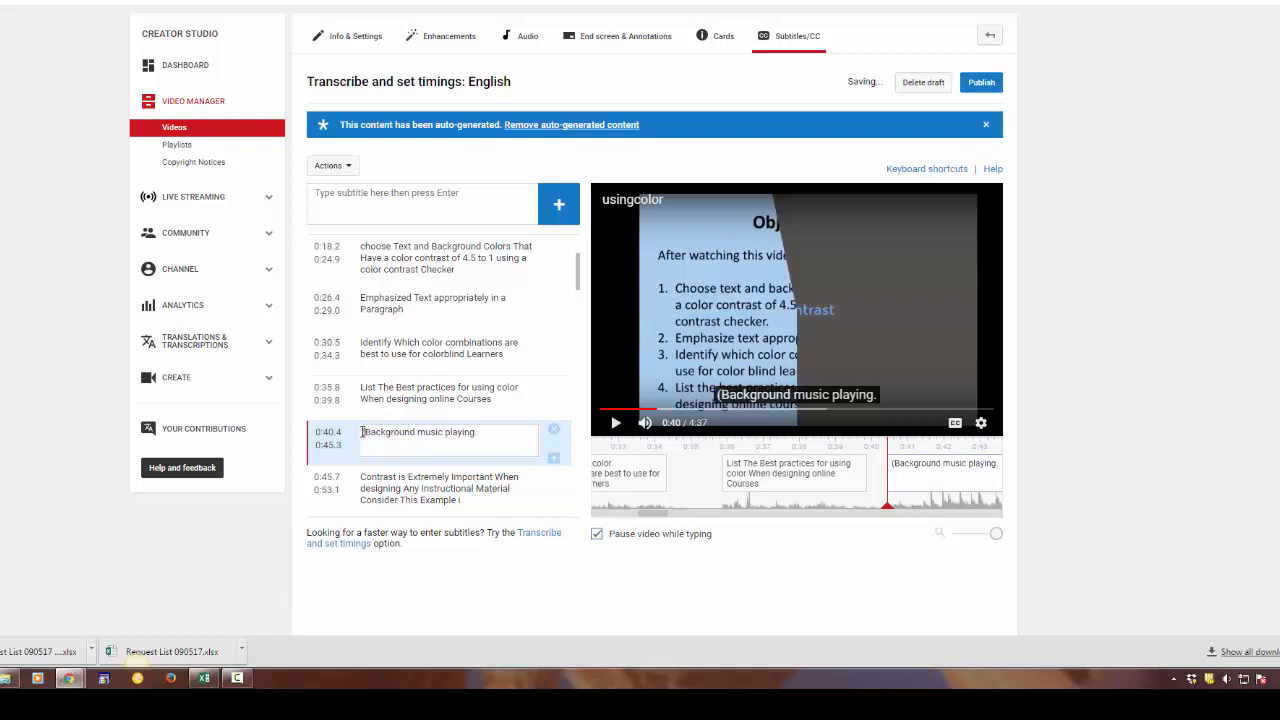
pyautogui.press('BackSpace')
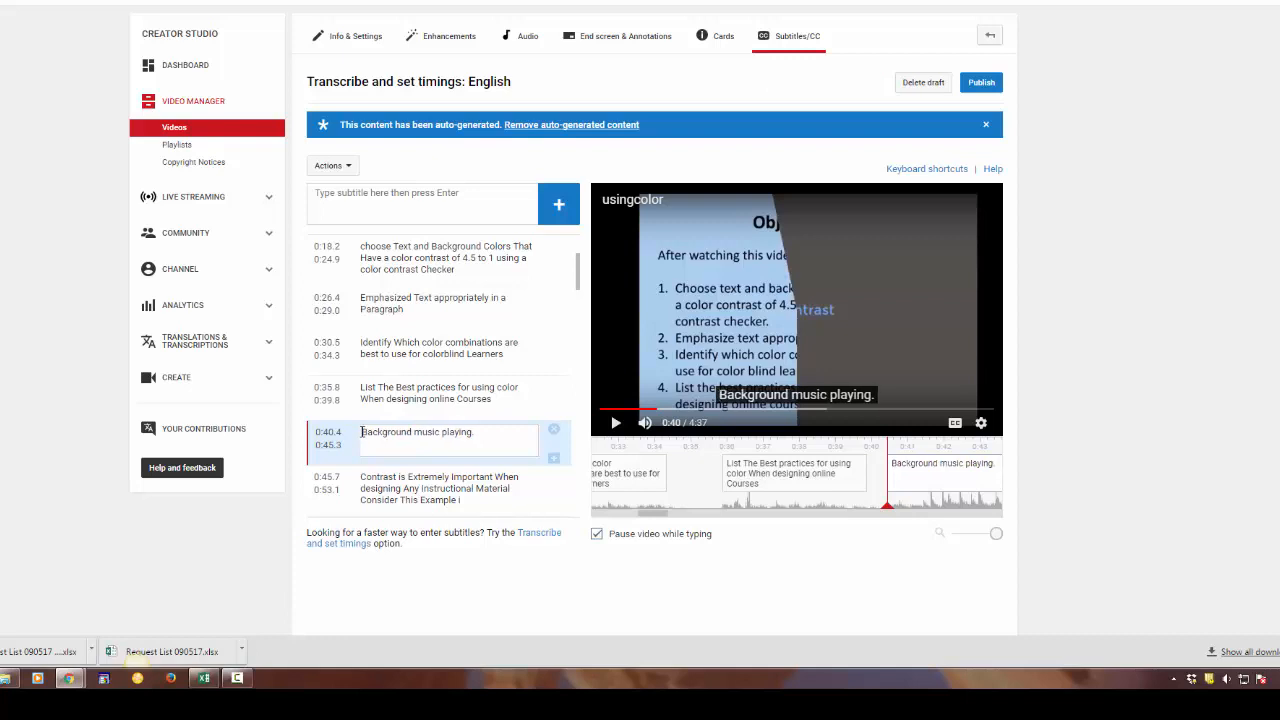
pyautogui.write('[')
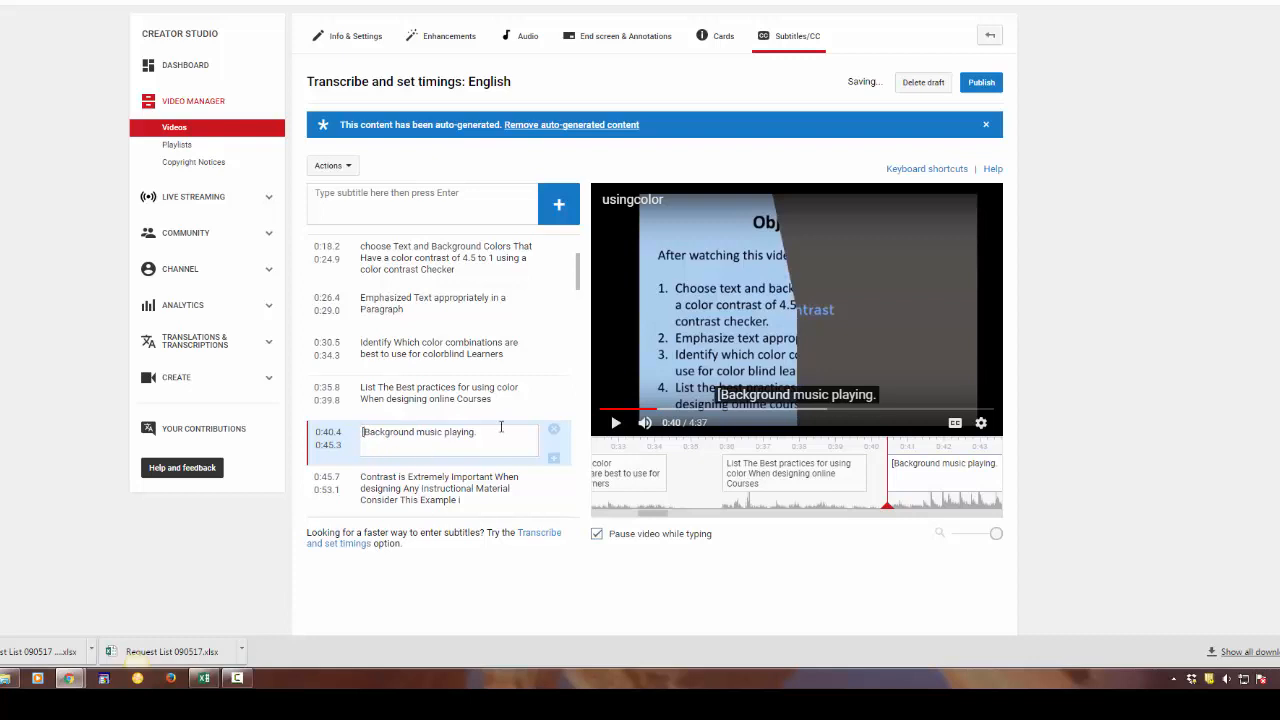
pyautogui.click(477, 432)
pyautogui.press('BackSpace')
pyautogui.write(']')
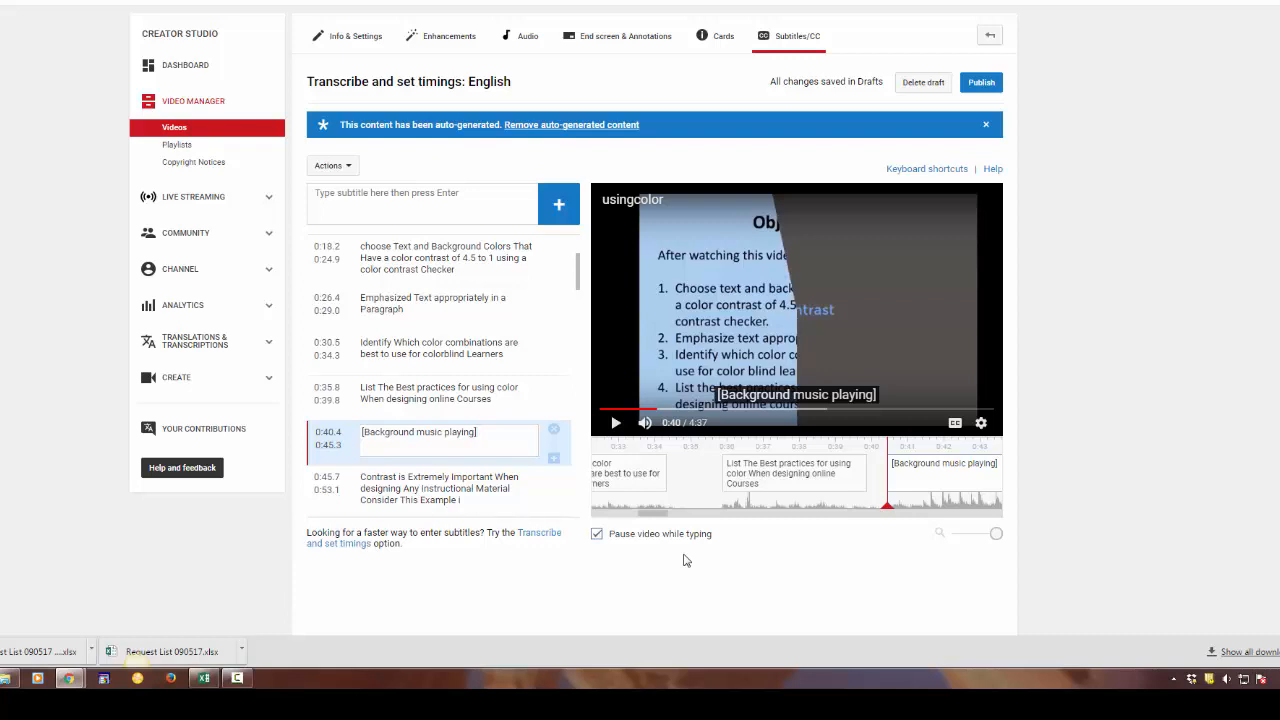
# In the first caption at 0:05.0, capitalize the instructor's first name and change "Your" to lowercase "your"
pyautogui.moveTo(772, 492)
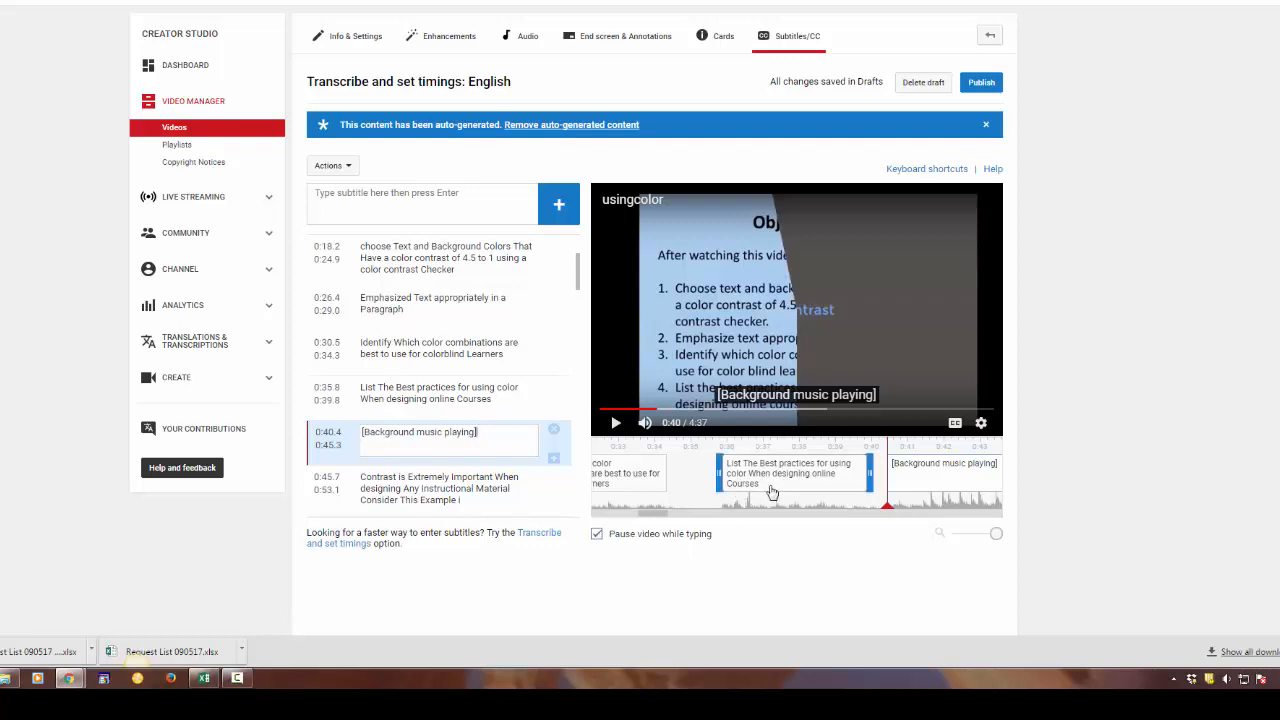
pyautogui.click(761, 481)
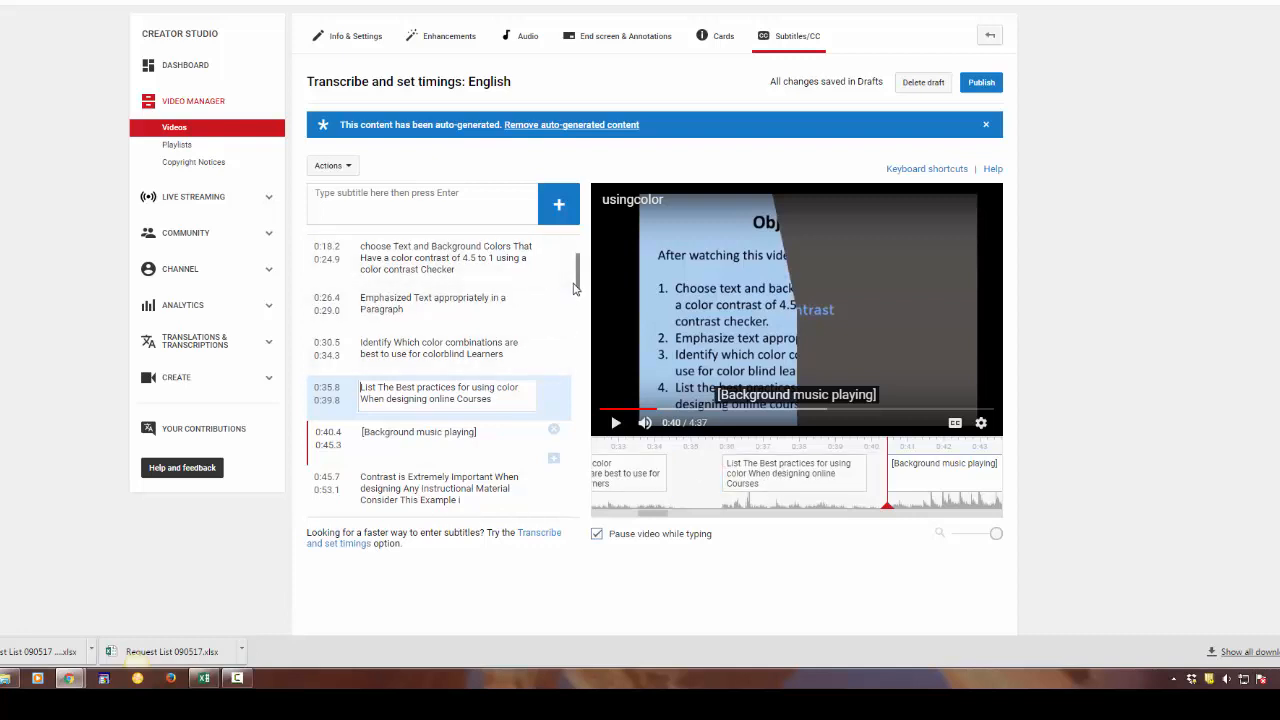
pyautogui.moveTo(578, 286); pyautogui.dragTo(577, 245)
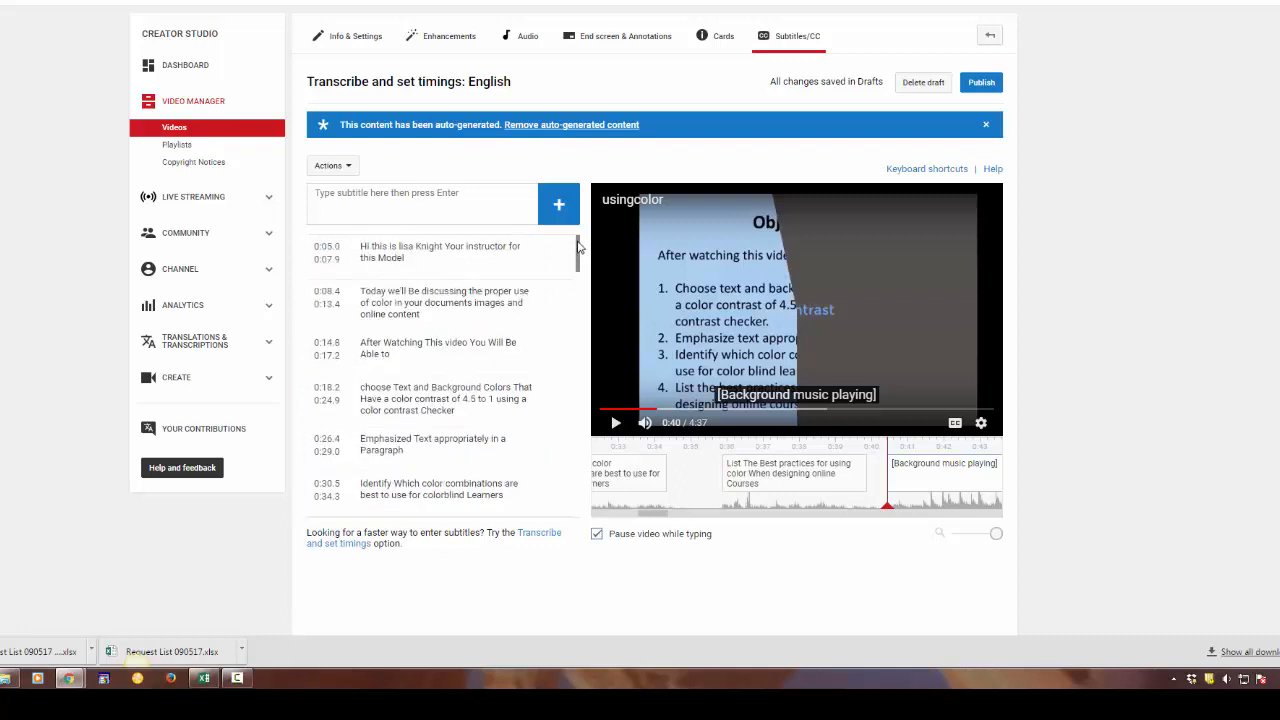
pyautogui.click(383, 254)
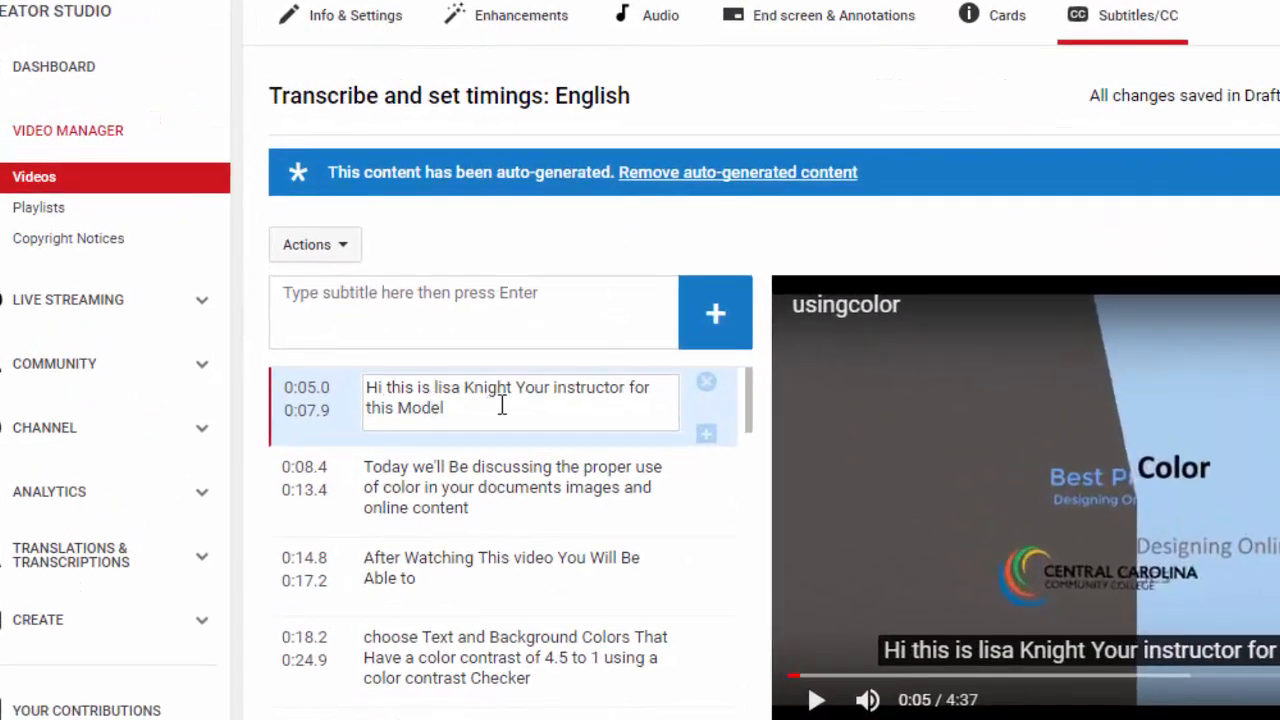
pyautogui.click(436, 389)
pyautogui.press('BackSpace')
pyautogui.press('Delete')
pyautogui.write('L')
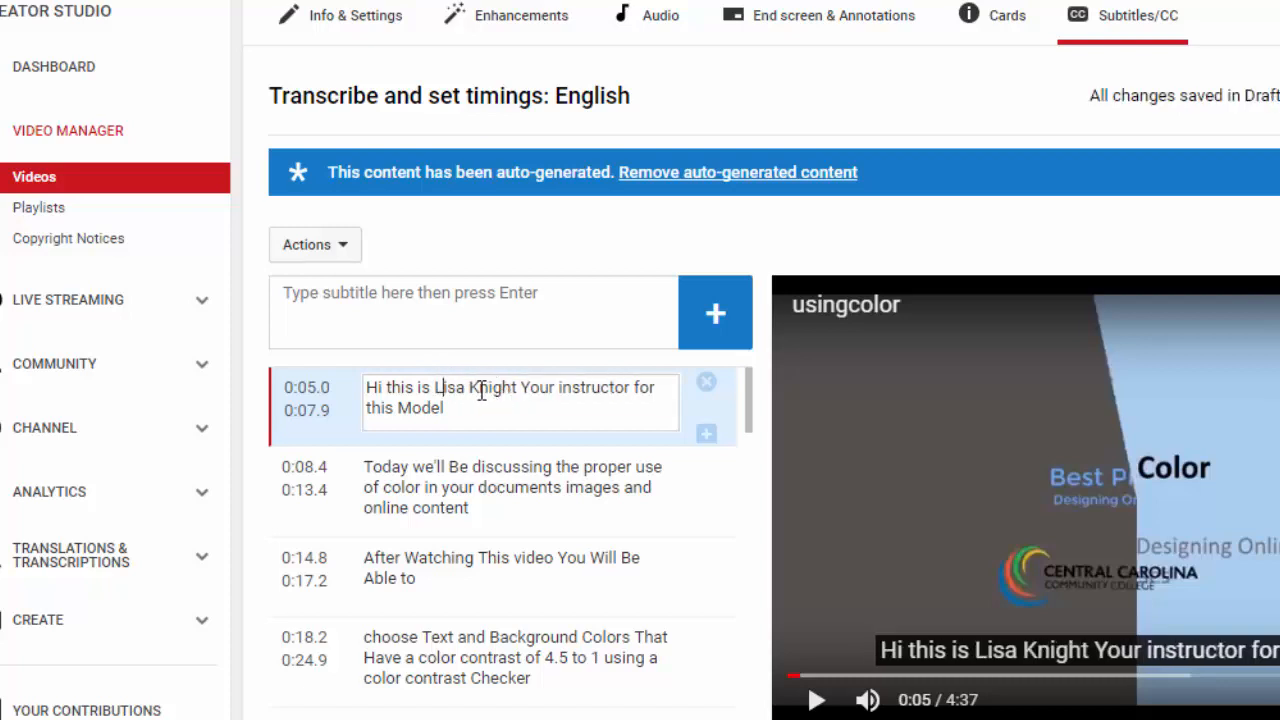
pyautogui.click(529, 388)
pyautogui.press('BackSpace')
pyautogui.write('y')
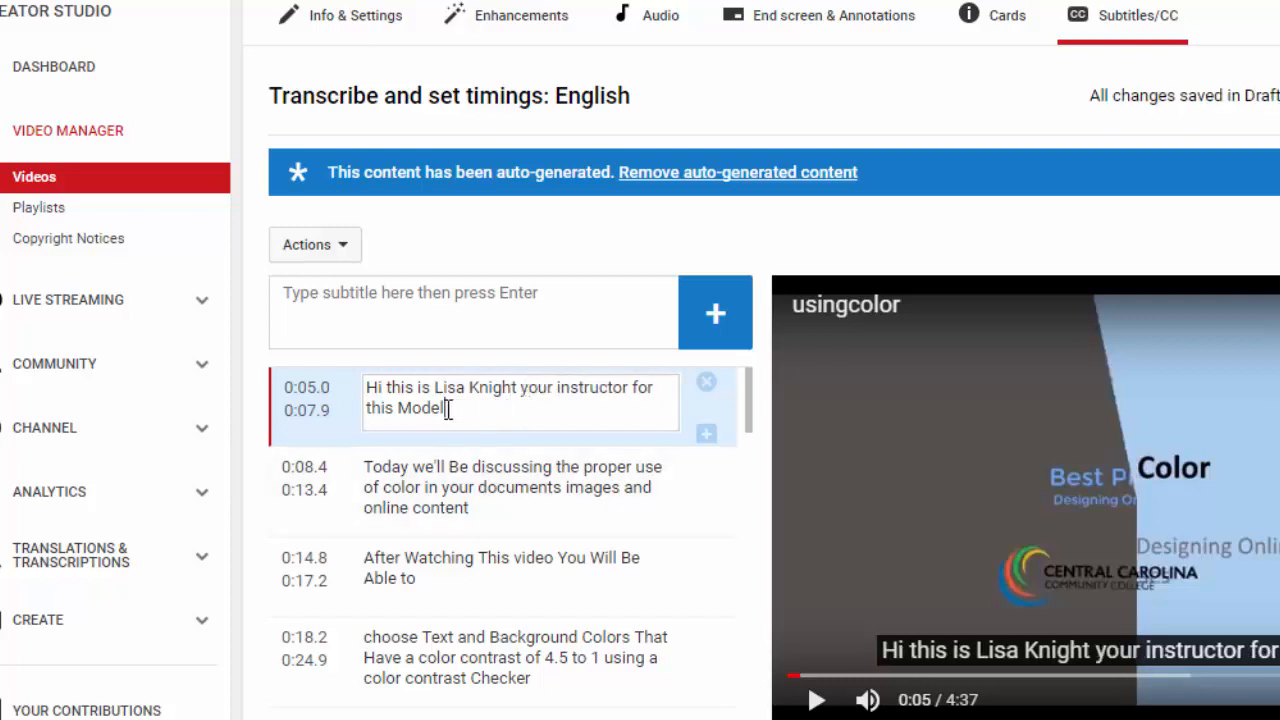
# Replace "Model" with "module." at the end of the 0:05.0 caption and change its opening to "Hi! This"
pyautogui.press('BackSpace')
pyautogui.press('BackSpace')
pyautogui.press('BackSpace')
pyautogui.press('BackSpace')
pyautogui.press('BackSpace')
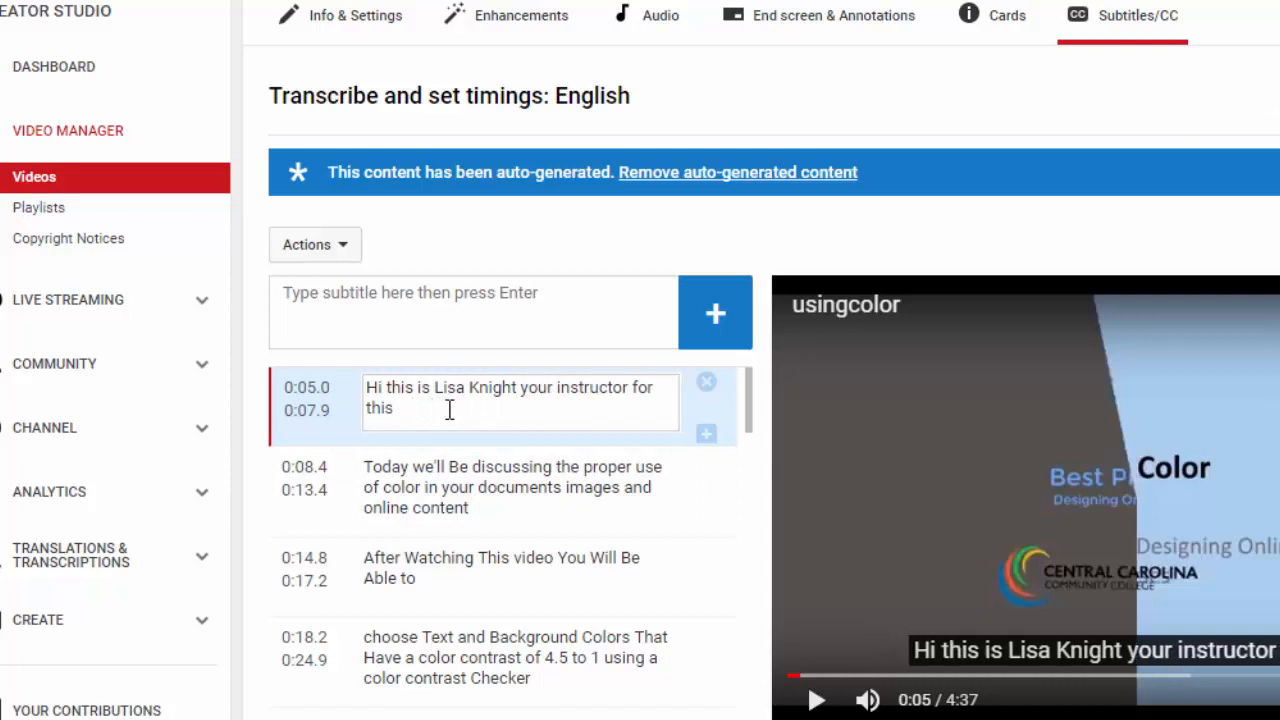
pyautogui.write('modul')
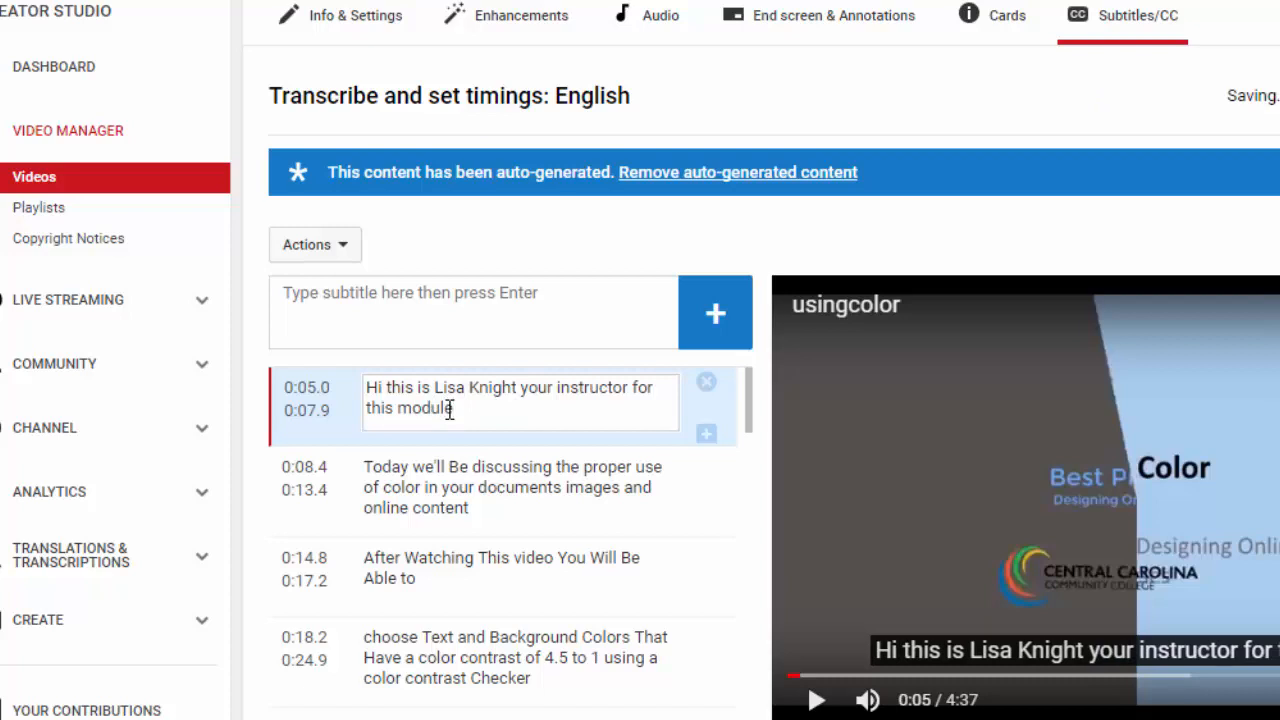
pyautogui.write('e.')
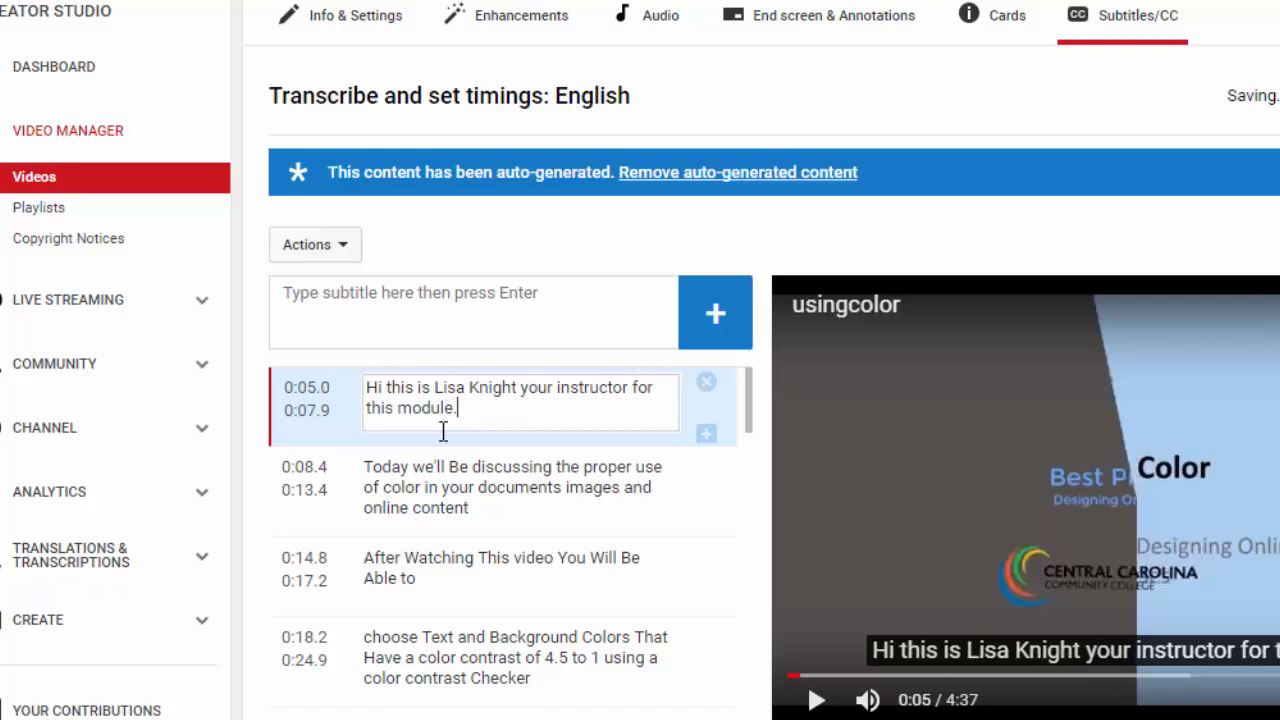
pyautogui.click(384, 387)
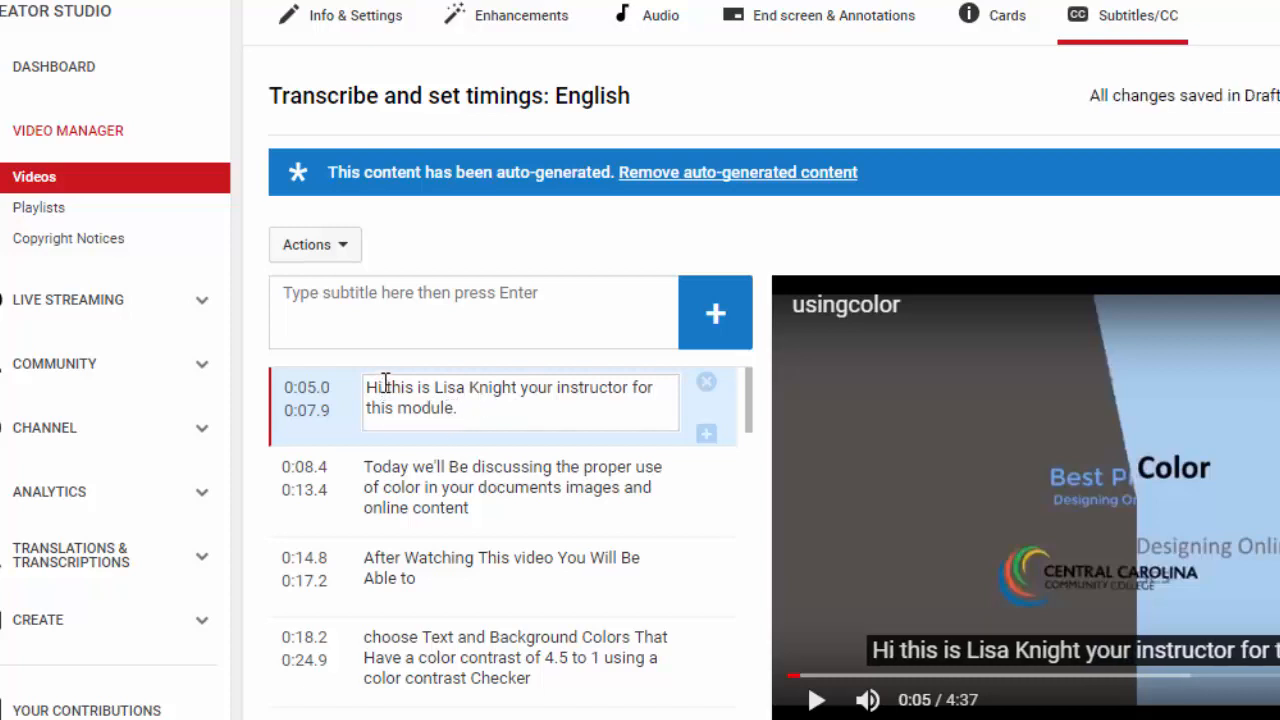
pyautogui.write('!')
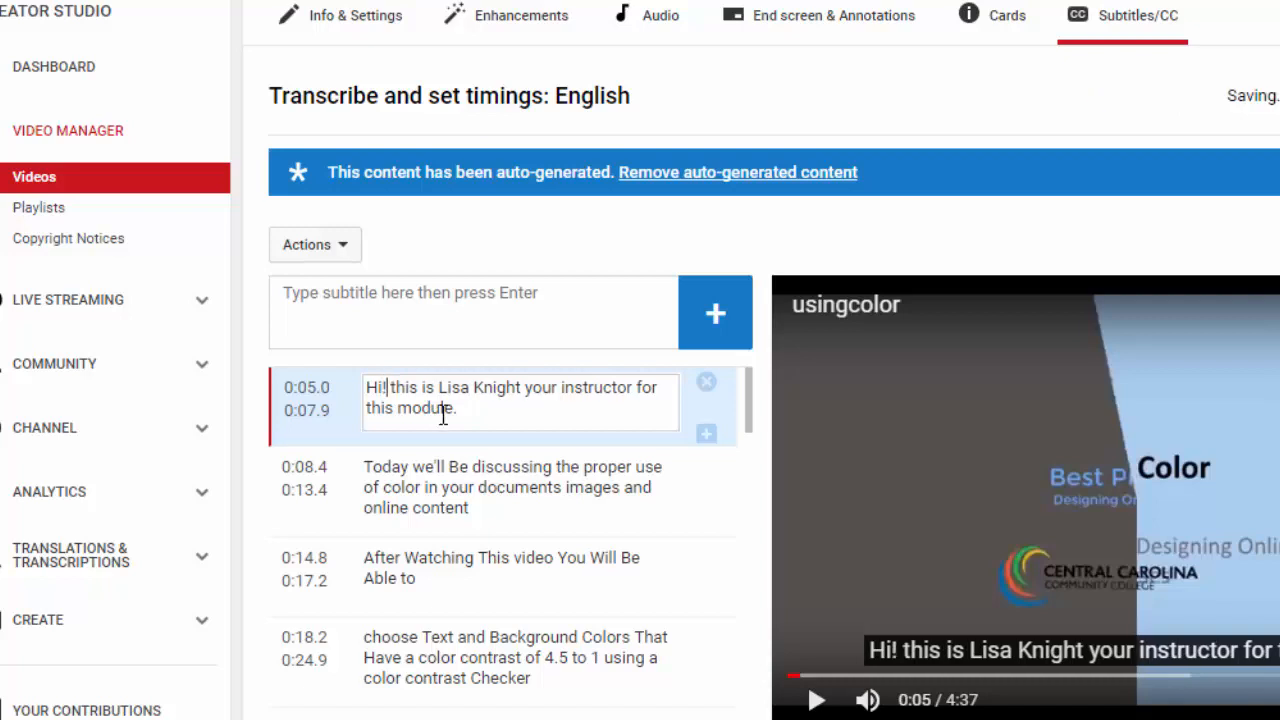
pyautogui.click(396, 387)
pyautogui.press('BackSpace')
pyautogui.write('T')
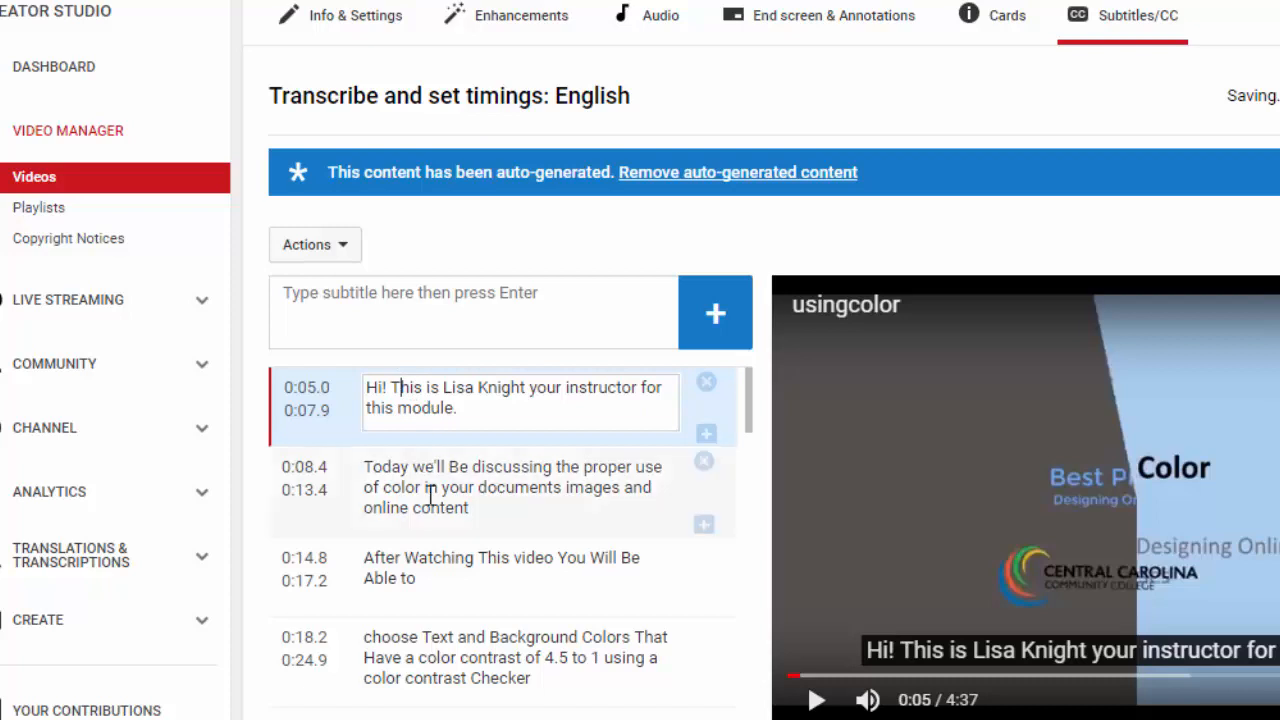
# In the 0:08.4 caption, change "Be" to "be", add commas after "documents" and "images", and end it with a period
pyautogui.click(432, 497)
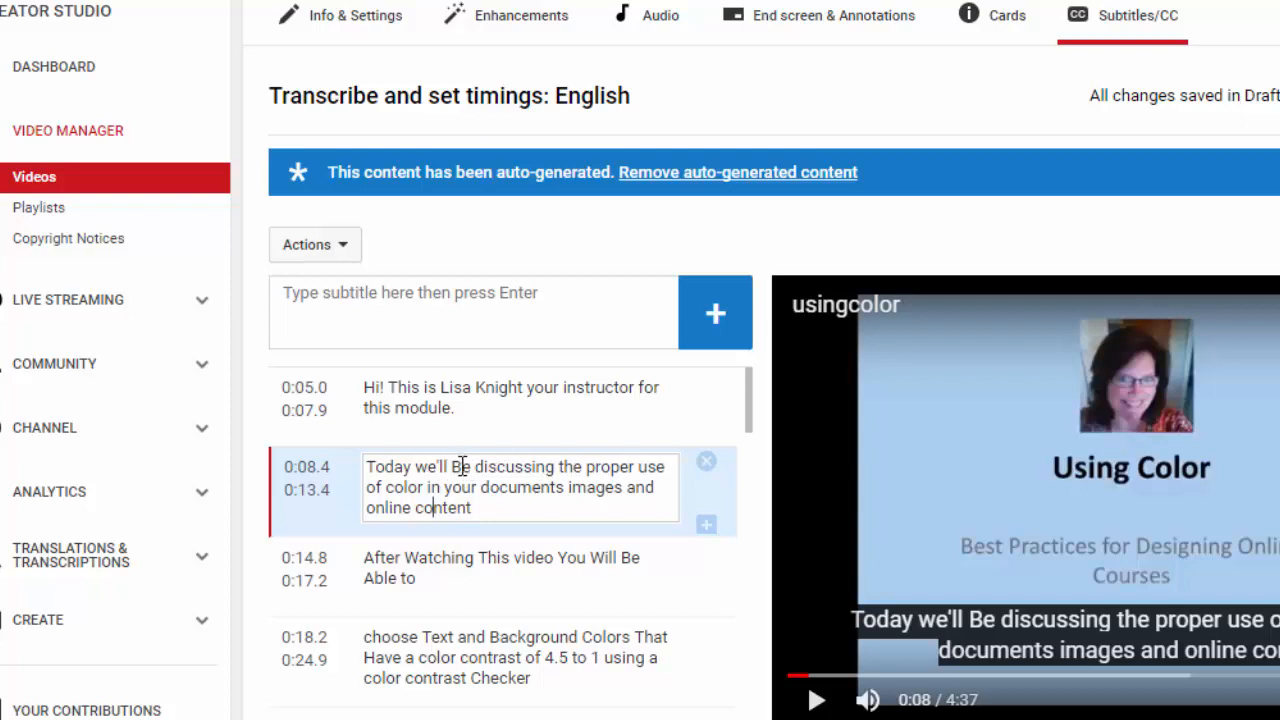
pyautogui.press('BackSpace')
pyautogui.write('b')
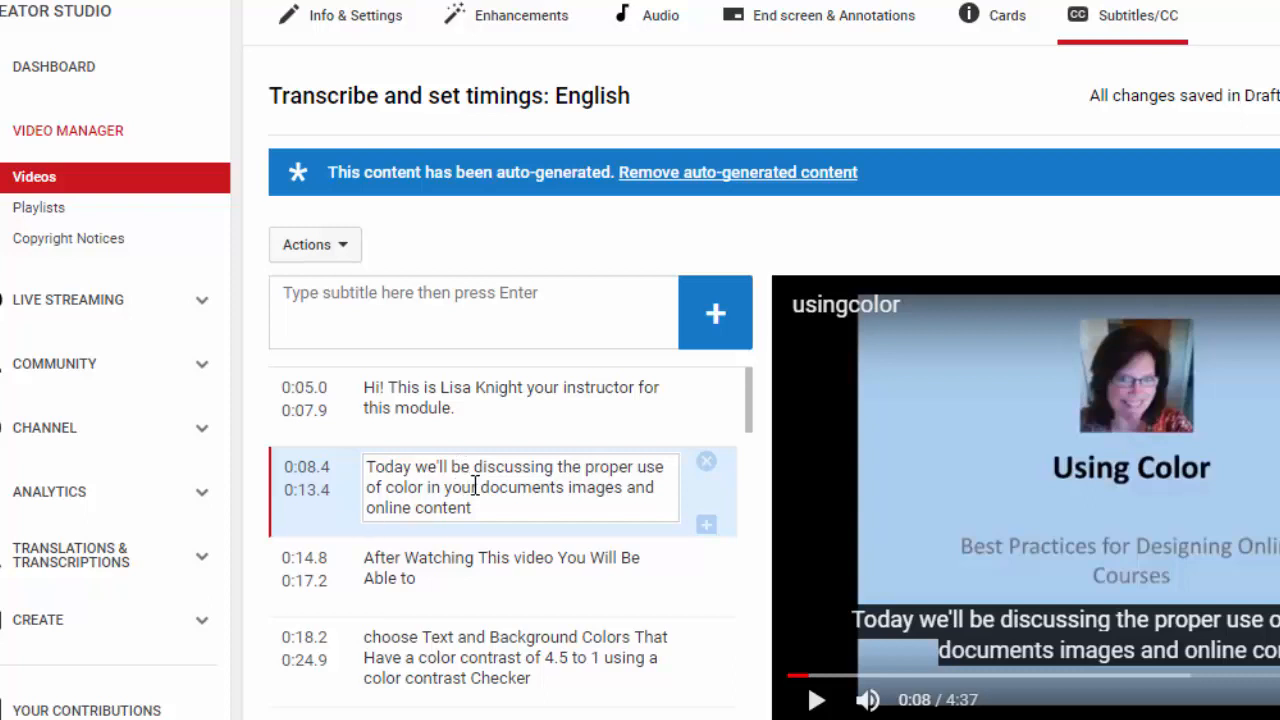
pyautogui.click(563, 487)
pyautogui.write(',')
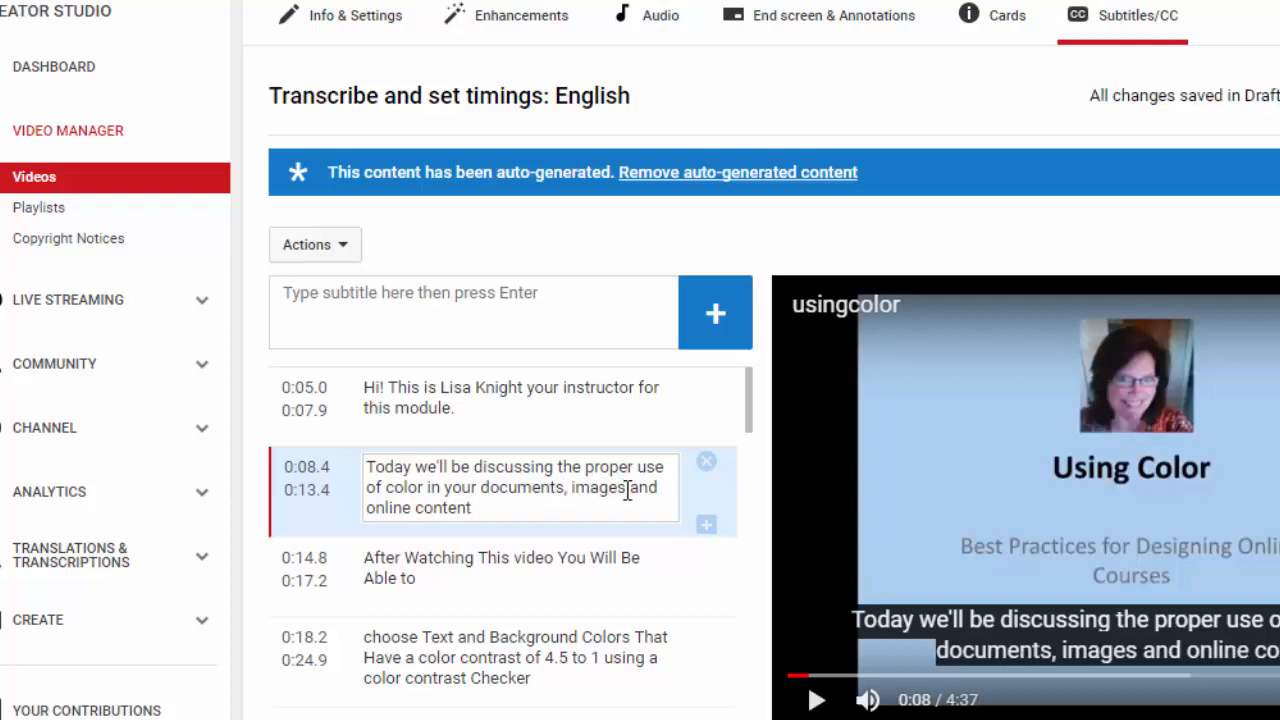
pyautogui.click(626, 488)
pyautogui.write(',')
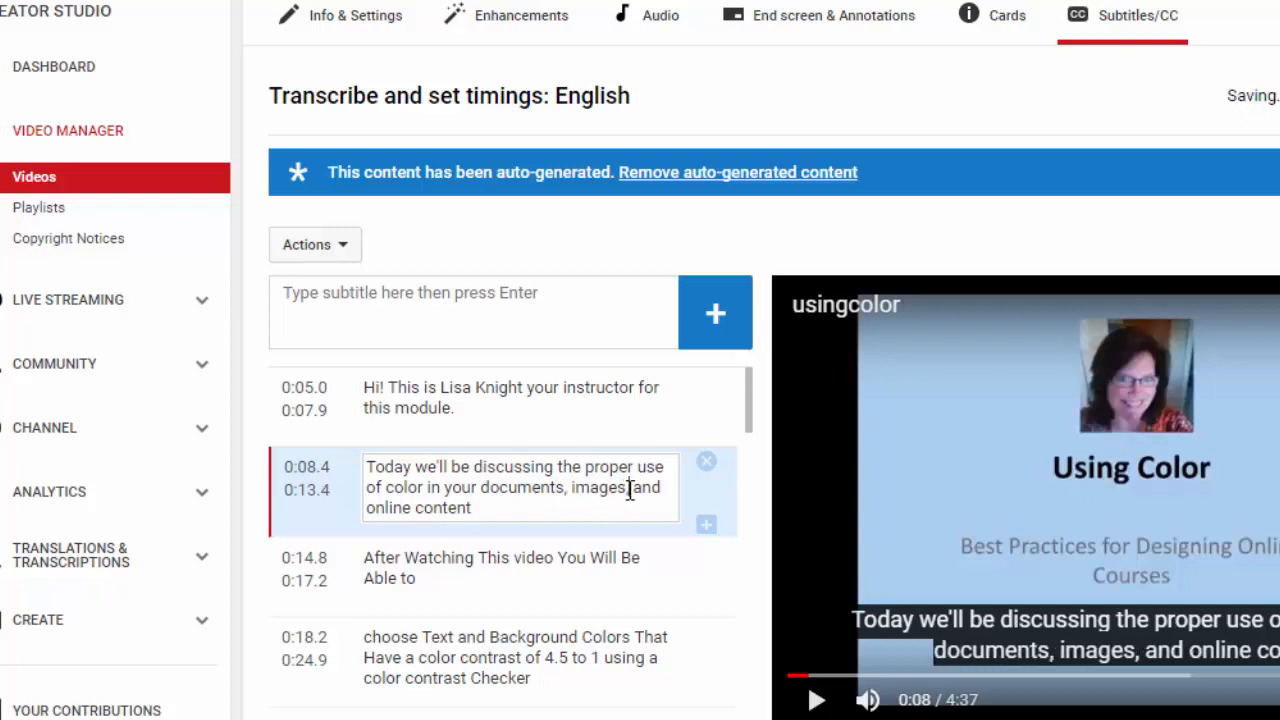
pyautogui.click(472, 508)
pyautogui.write('.')
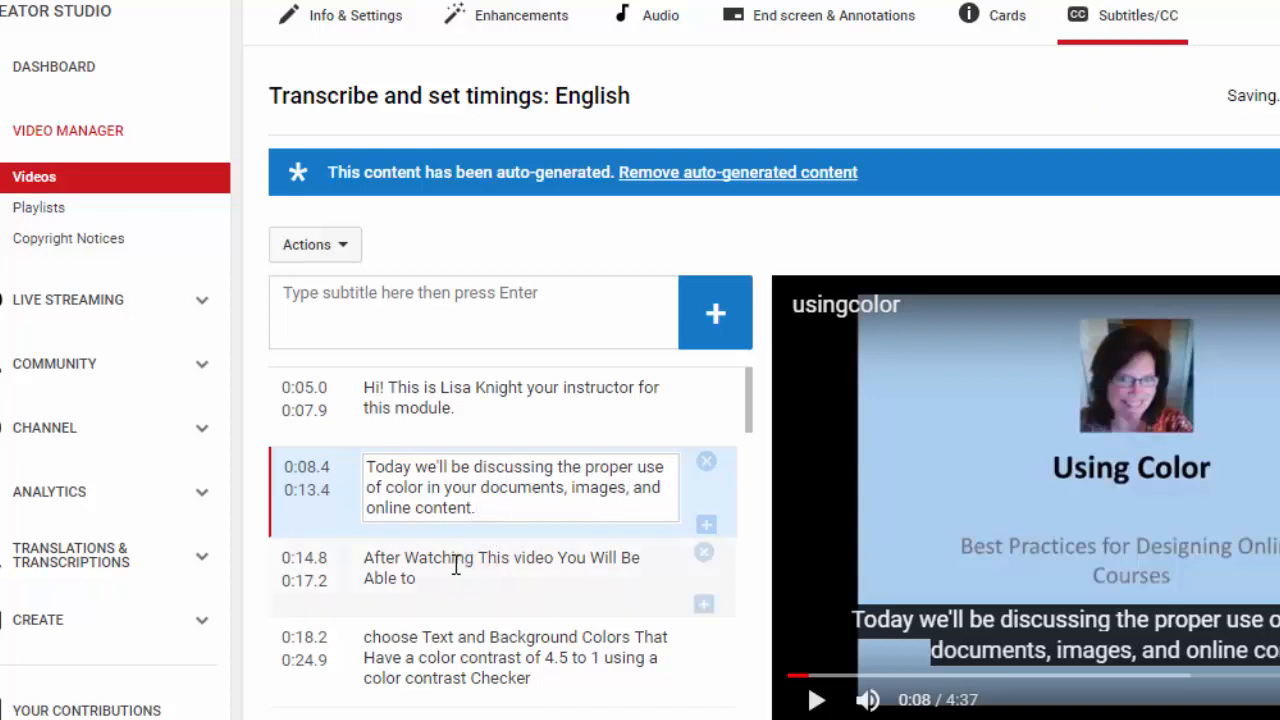
# Open the "After Watching This video" caption at 0:14.8 for editing
pyautogui.click(456, 566)
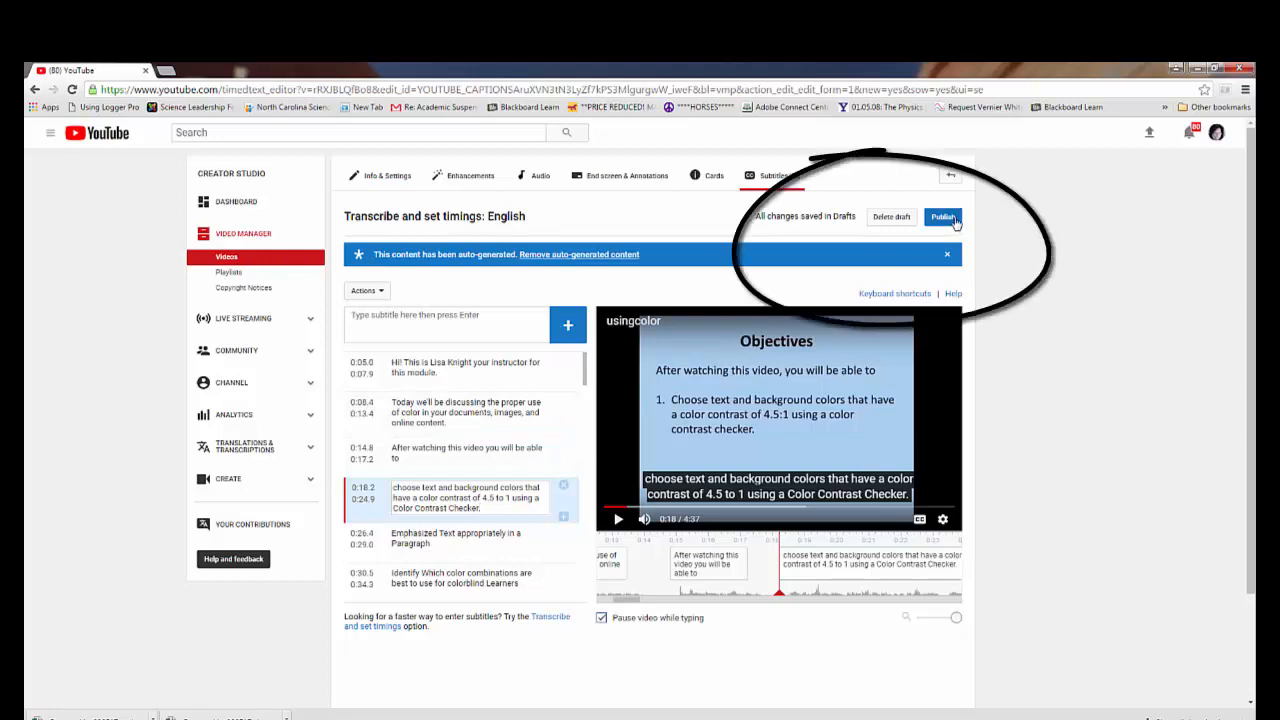
# Publish the edited English captions for the usingcolor video
pyautogui.click(943, 217)
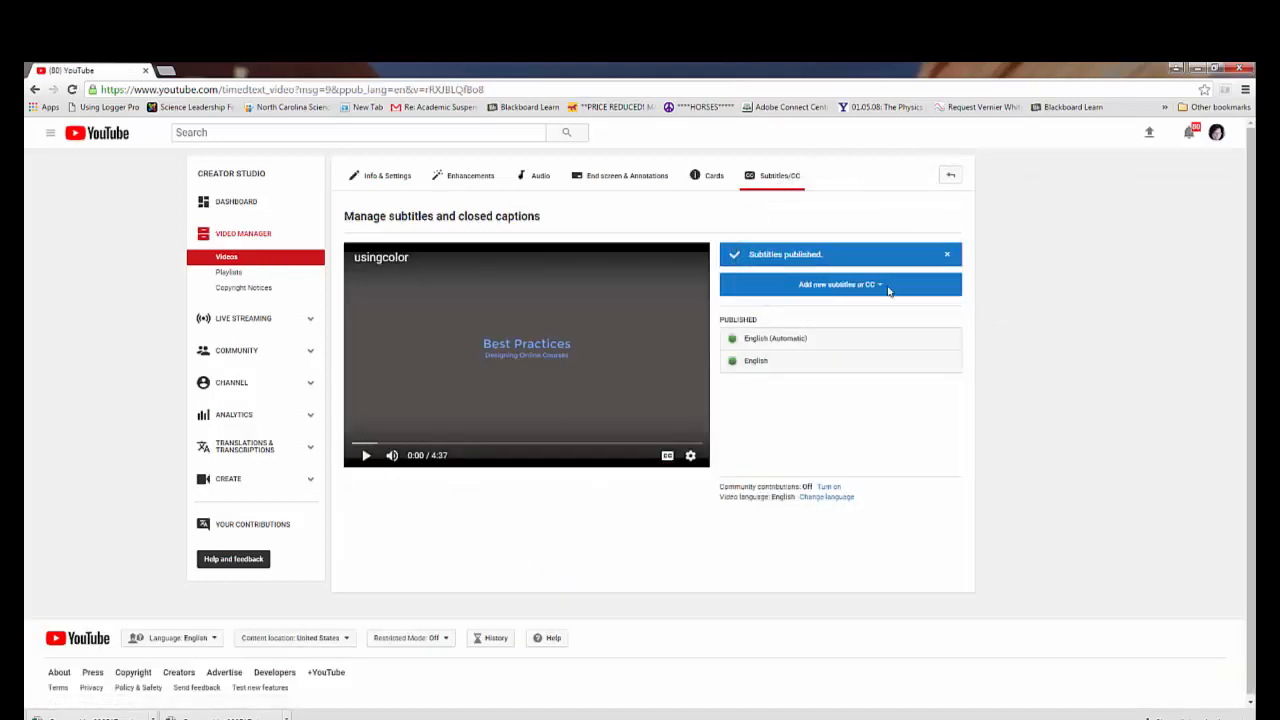
# Play the usingcolor video, pause it to turn on closed captions, and resume playback to check the published captions
pyautogui.click(367, 456)
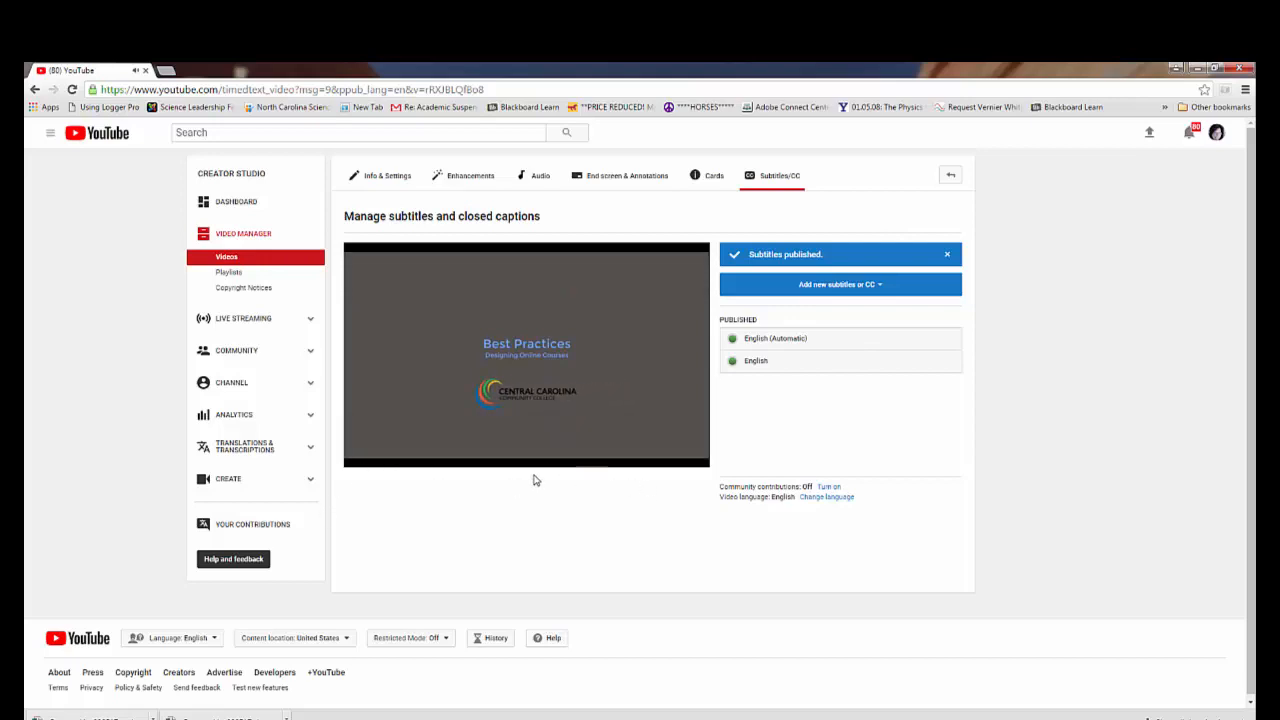
pyautogui.moveTo(518, 432)
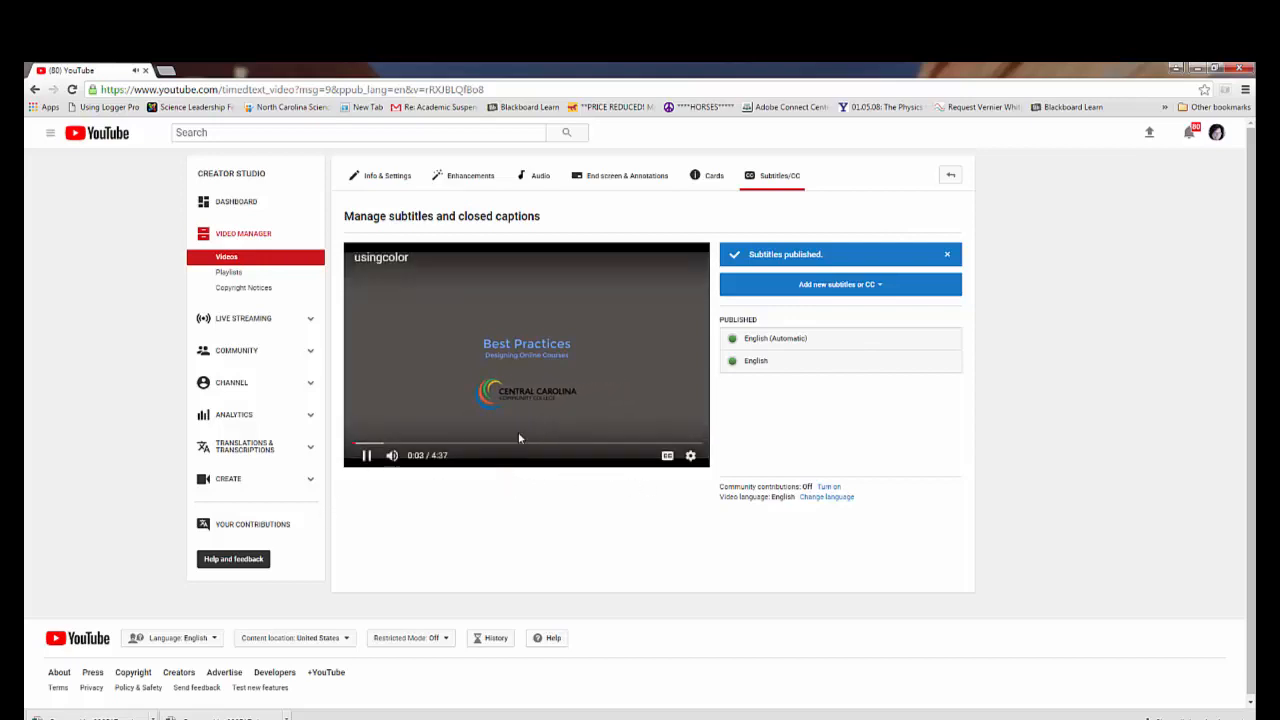
pyautogui.click(367, 456)
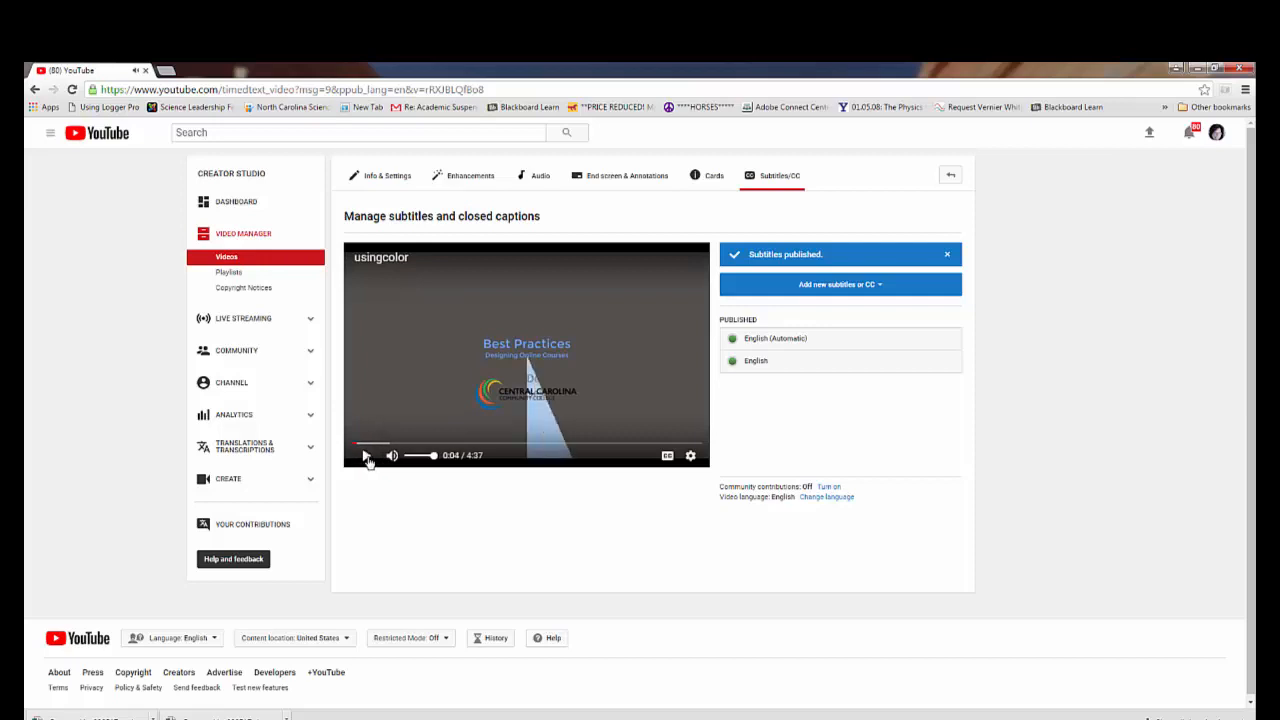
pyautogui.click(668, 457)
pyautogui.click(367, 456)
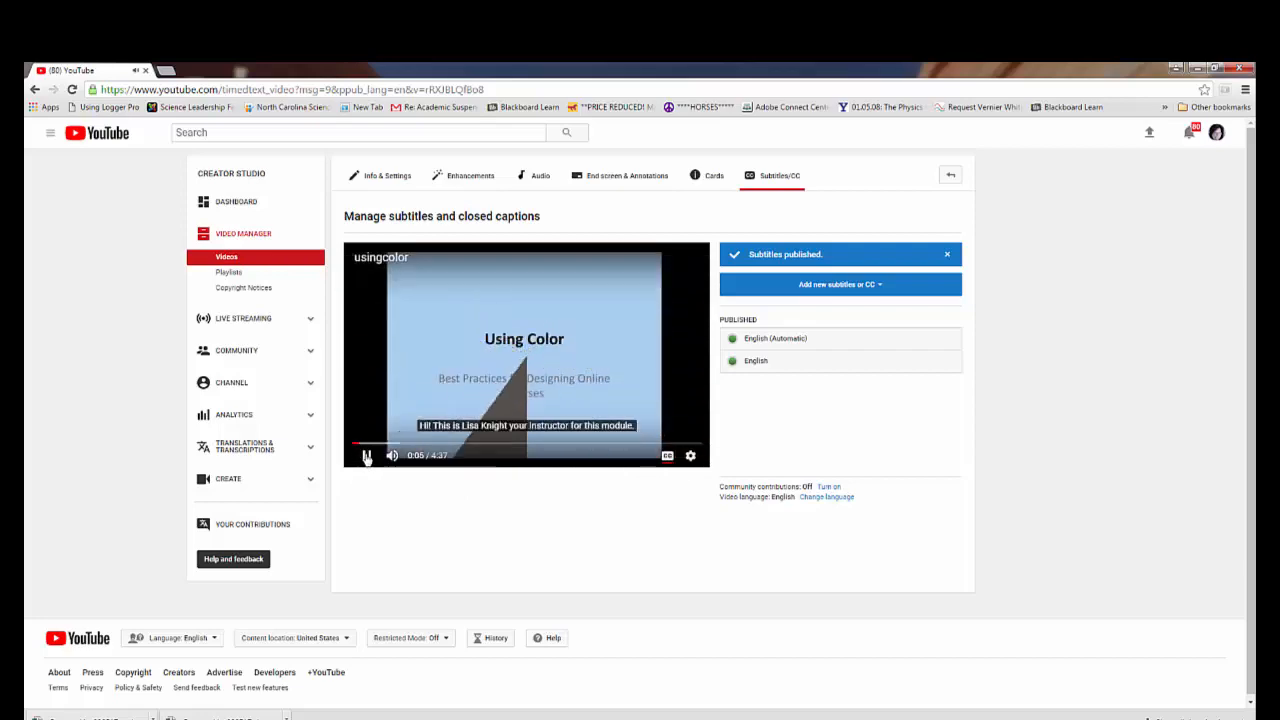